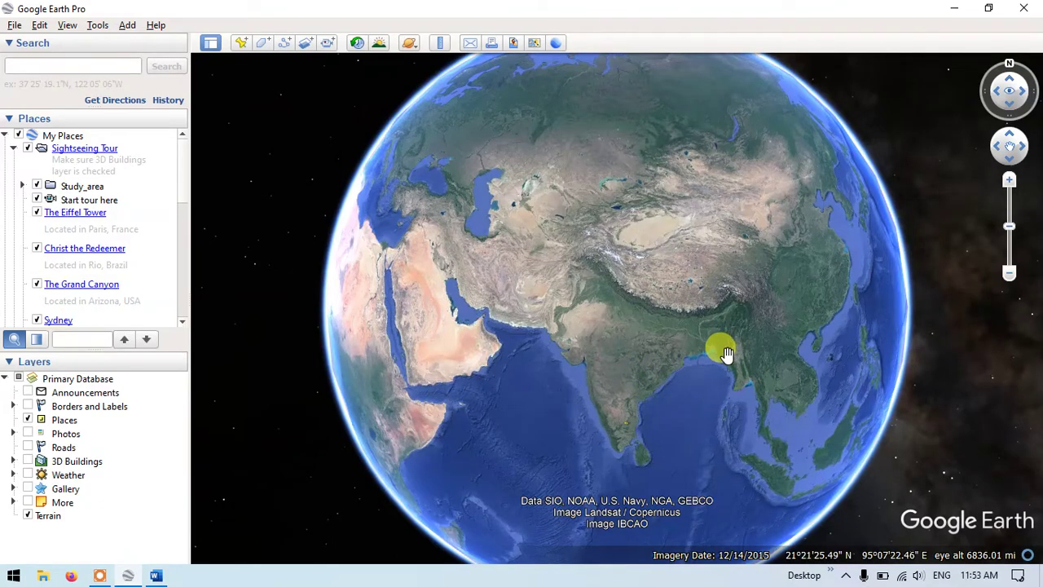
# Zoom in from the globe to the winding river channels of Sundarban National Park on the Bay of Bengal coast.
pyautogui.scroll(5, 726, 353)
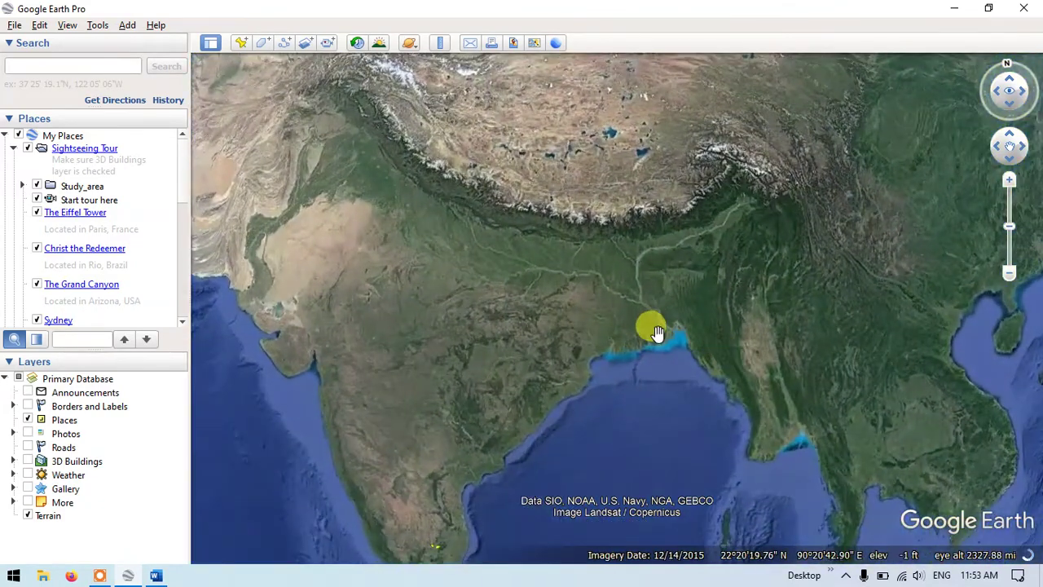
pyautogui.scroll(4, 656, 334)
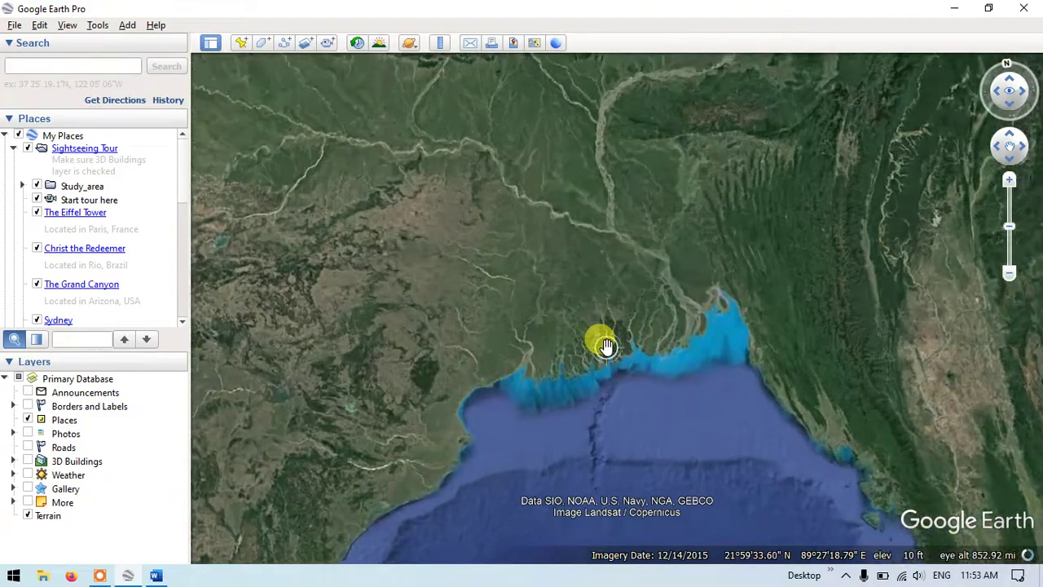
pyautogui.scroll(4, 605, 346)
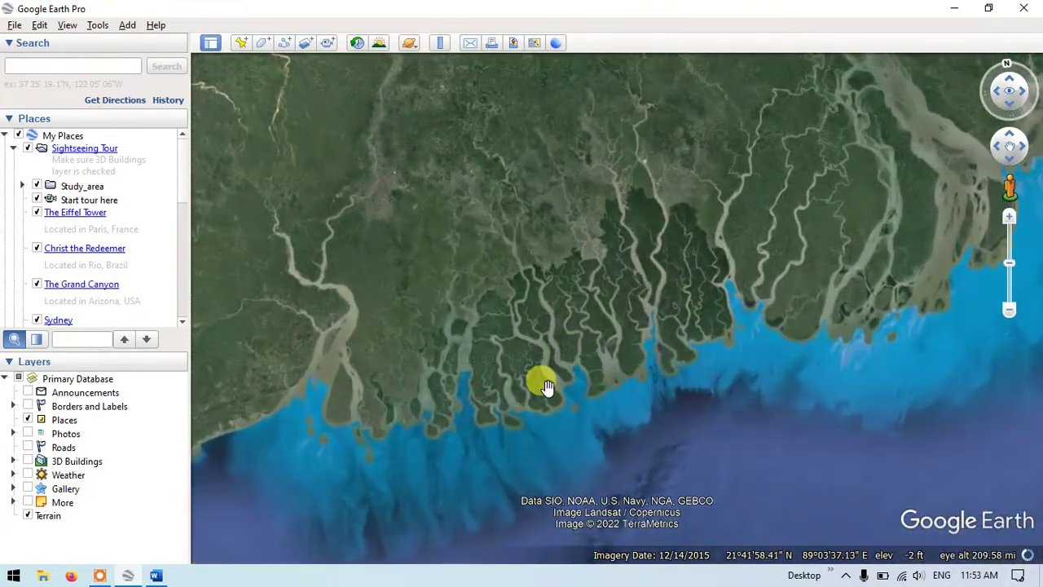
pyautogui.scroll(5, 544, 387)
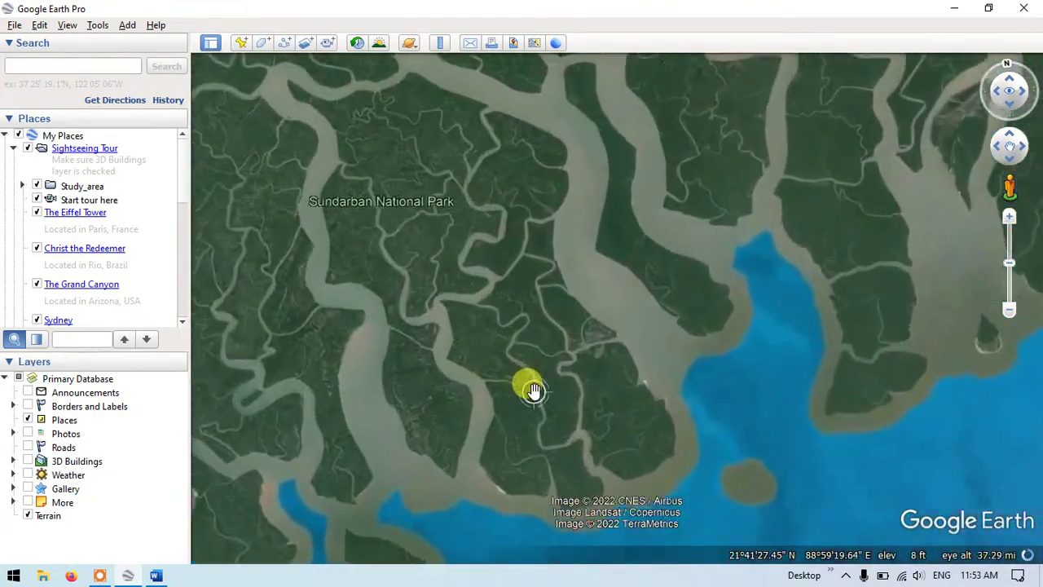
pyautogui.scroll(3, 533, 391)
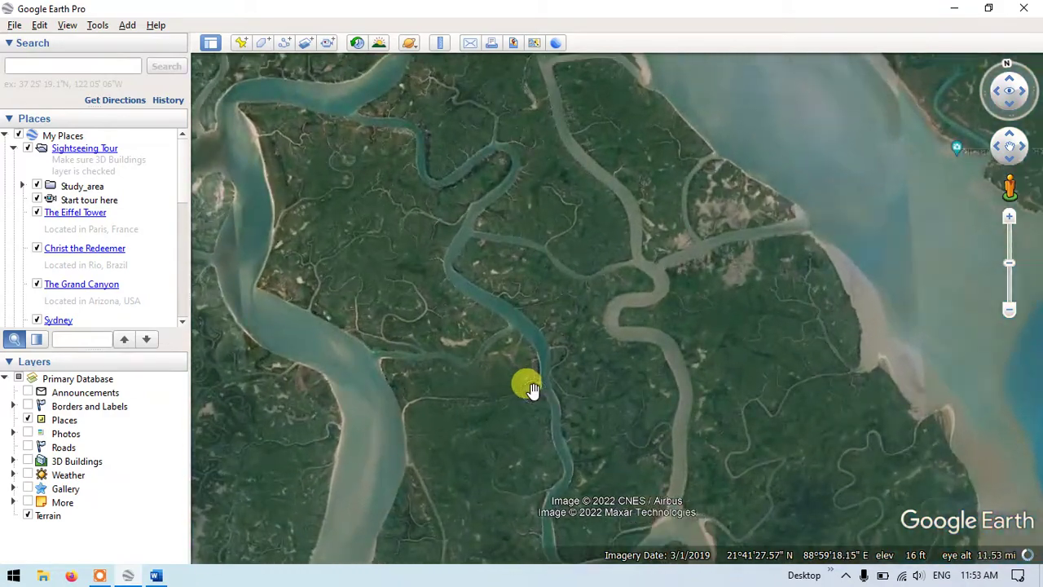
pyautogui.scroll(3, 396, 356)
pyautogui.moveTo(394, 317); pyautogui.dragTo(510, 367)
pyautogui.scroll(2, 512, 376)
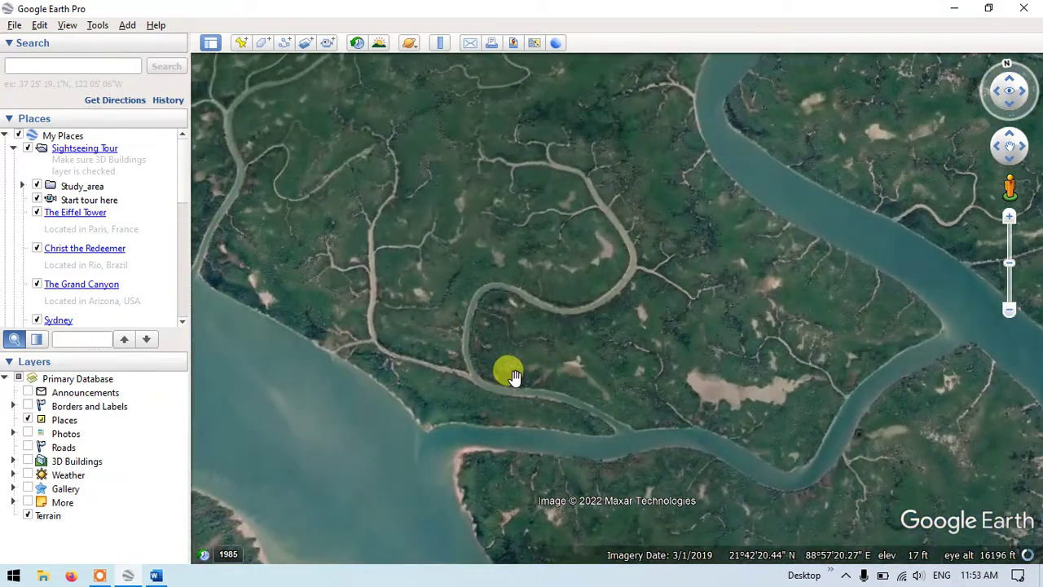
pyautogui.scroll(2, 528, 352)
pyautogui.moveTo(531, 361); pyautogui.dragTo(612, 305)
pyautogui.scroll(1, 554, 340)
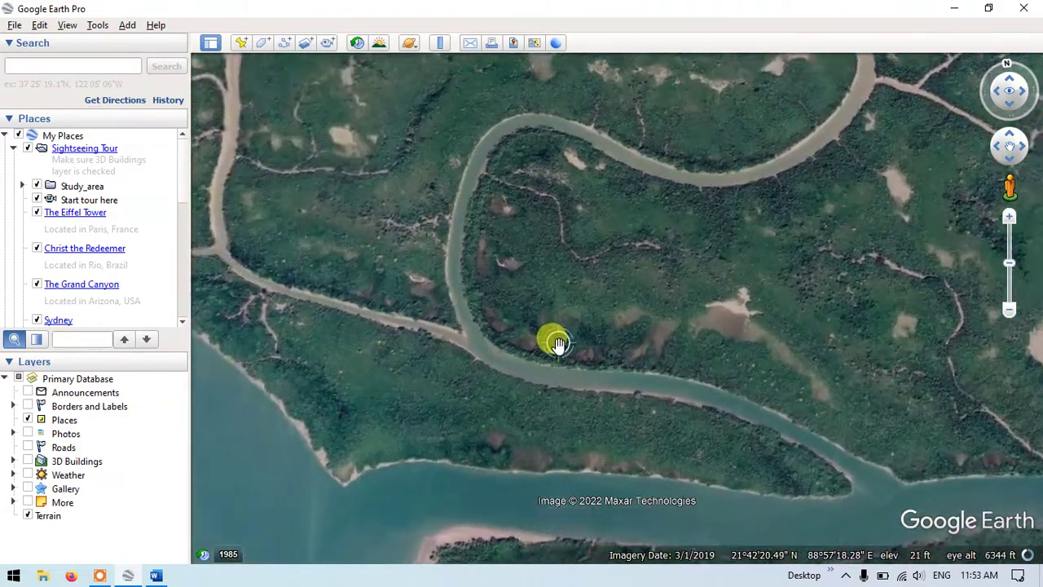
pyautogui.moveTo(571, 334); pyautogui.dragTo(574, 344)
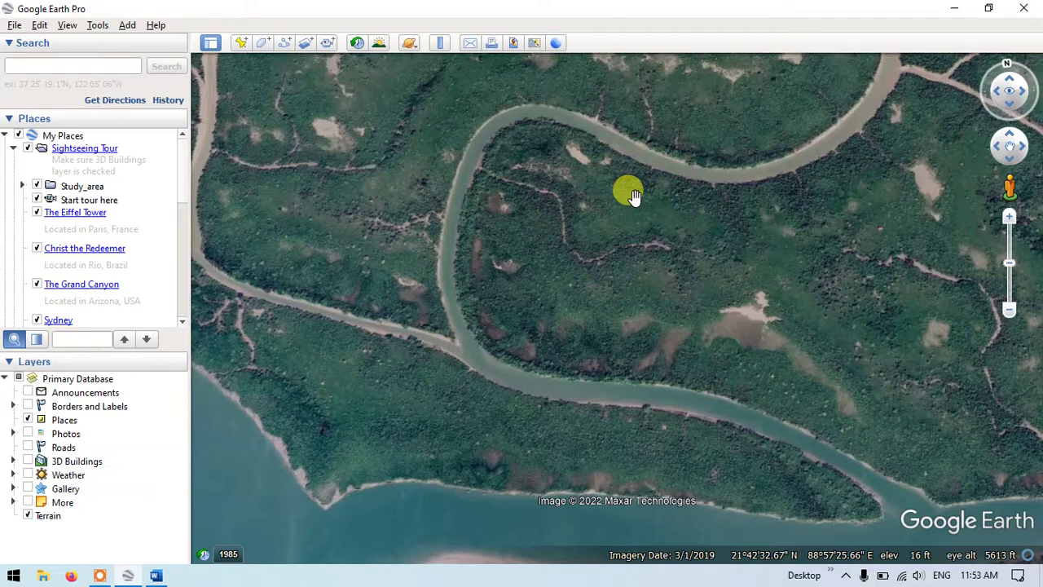
# Pan the satellite view north, south, east and west around the river bend and its junction with the wider channel.
pyautogui.scroll(-1, 634, 195)
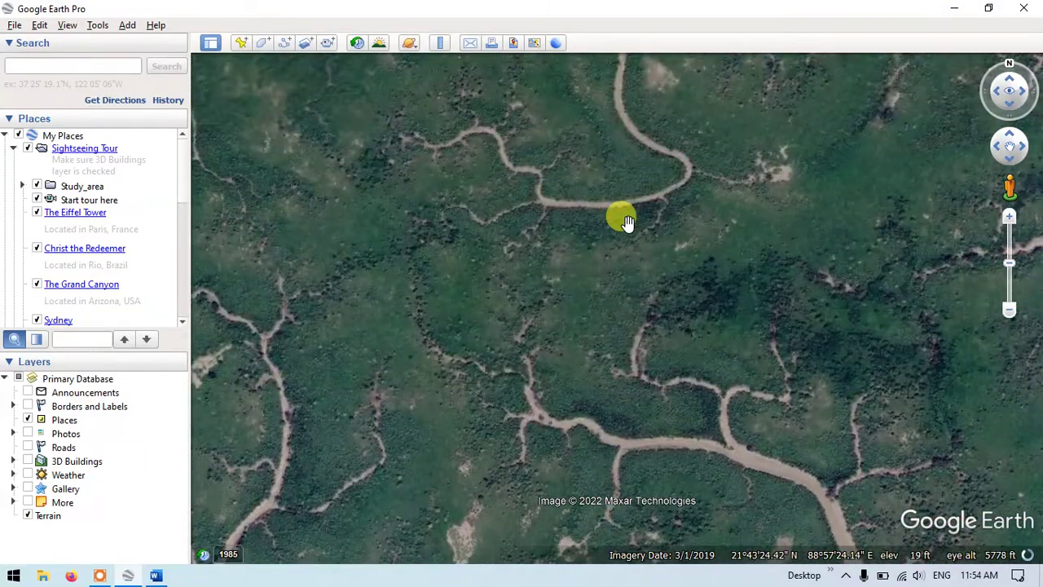
pyautogui.press('Down')
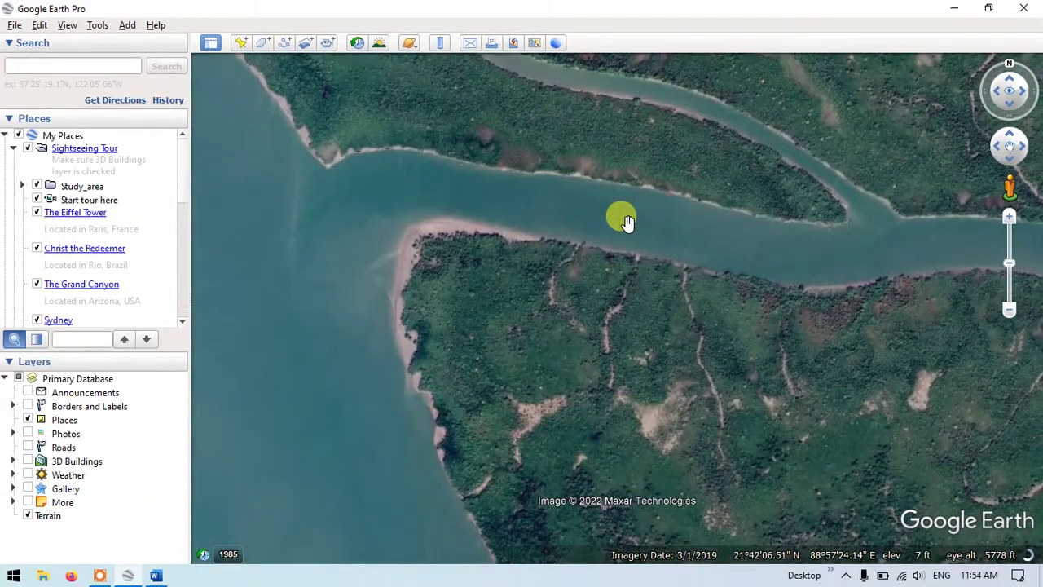
pyautogui.press('Up')
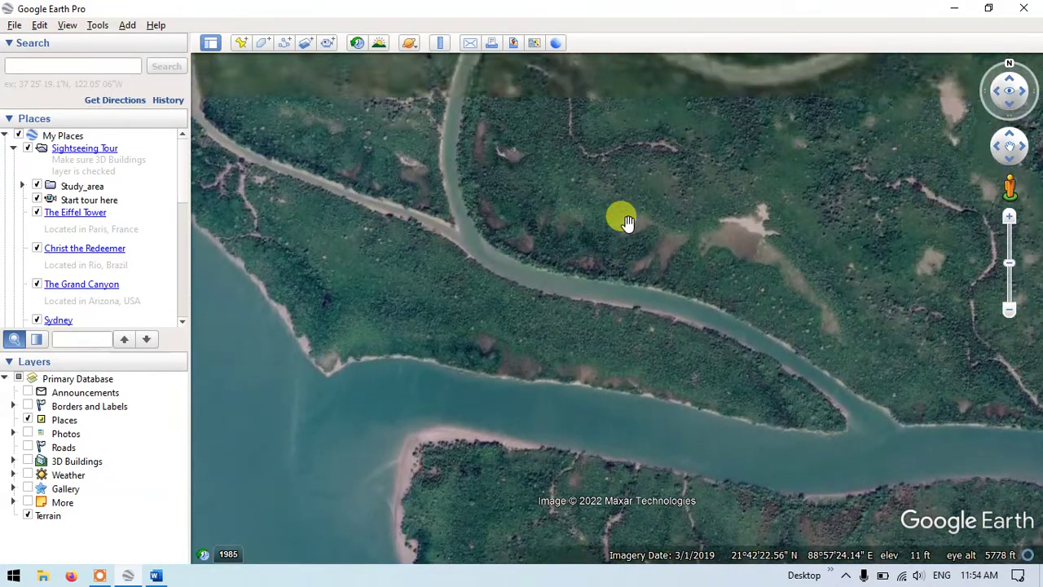
pyautogui.press('Left')
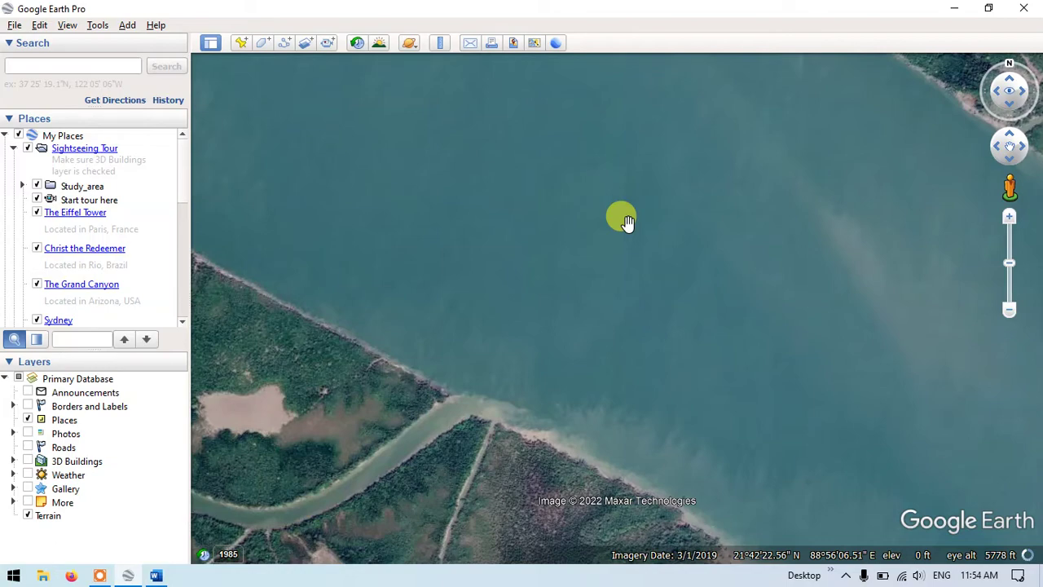
pyautogui.press('Right')
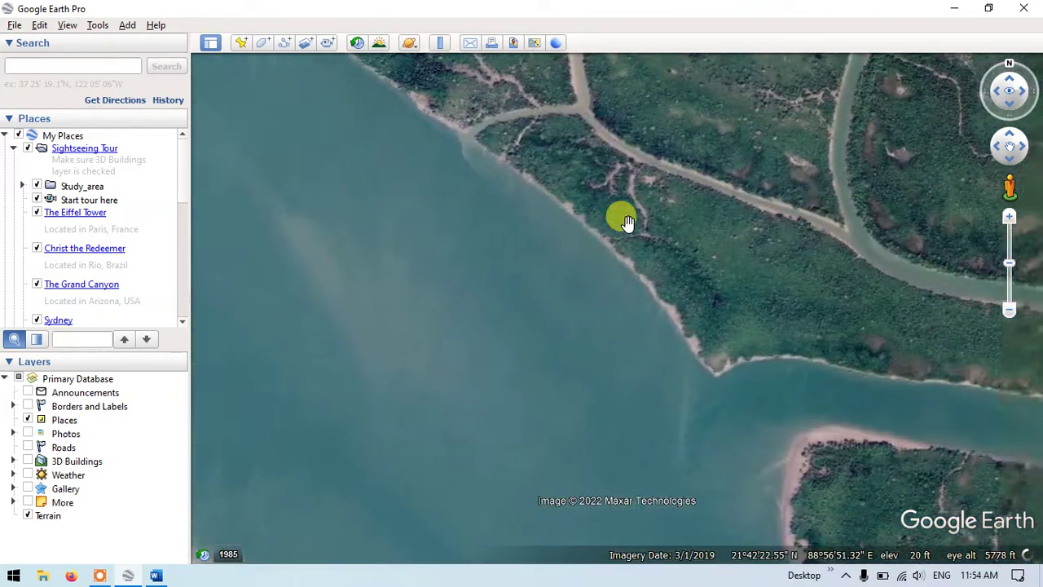
pyautogui.press('Right')
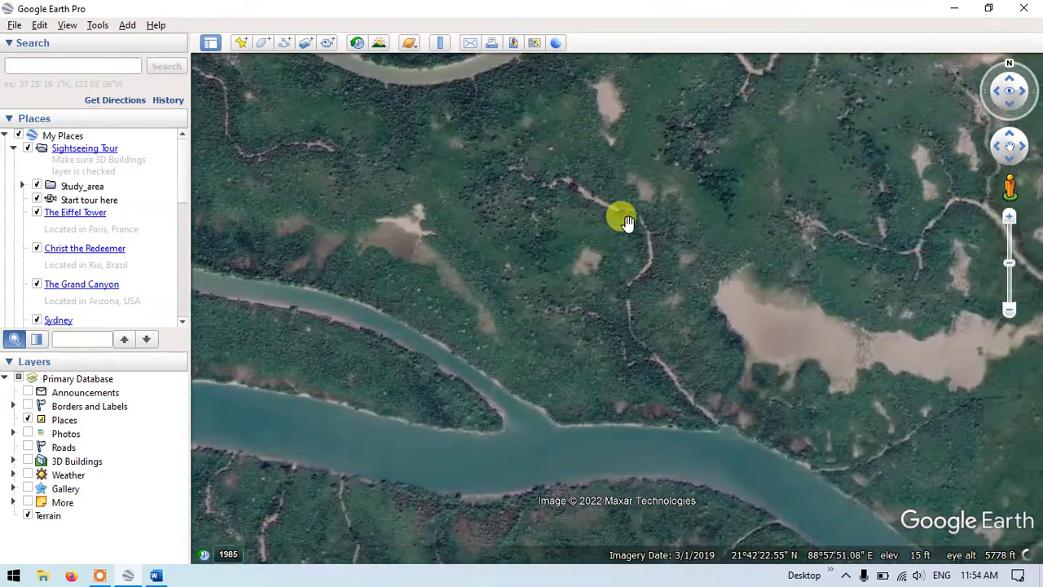
pyautogui.press('Left')
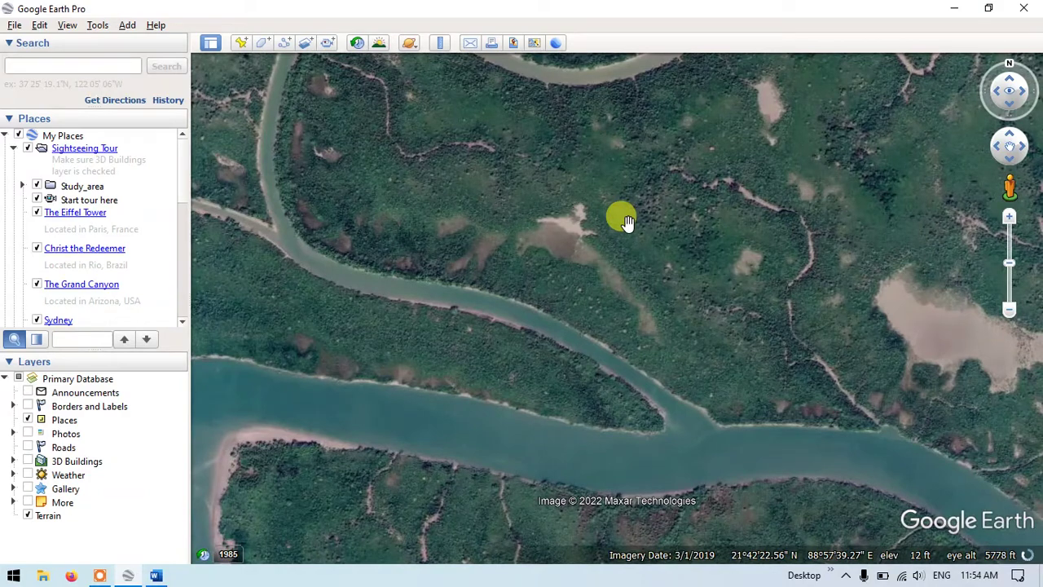
pyautogui.press('Up')
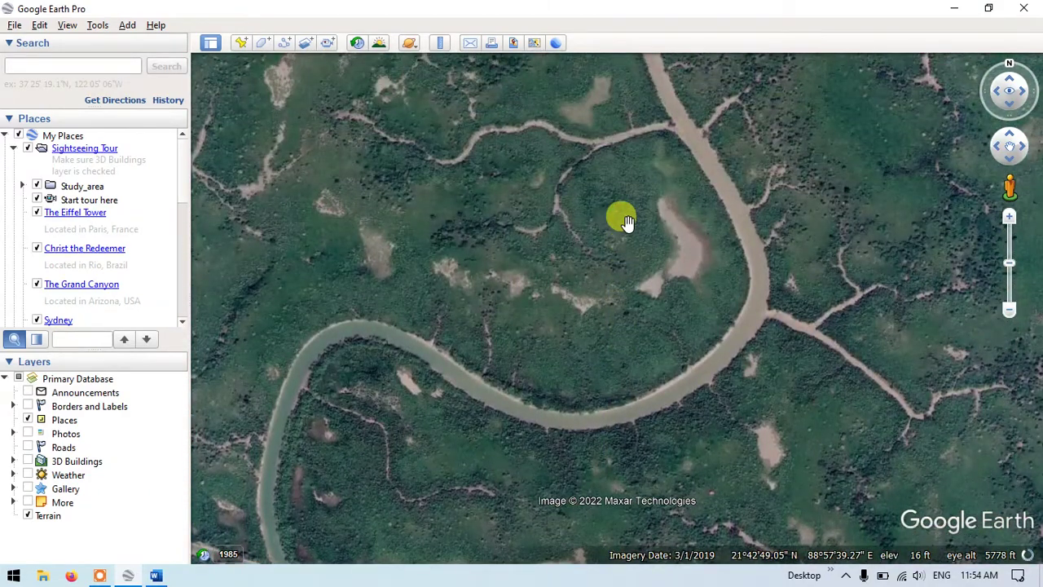
pyautogui.press('Up')
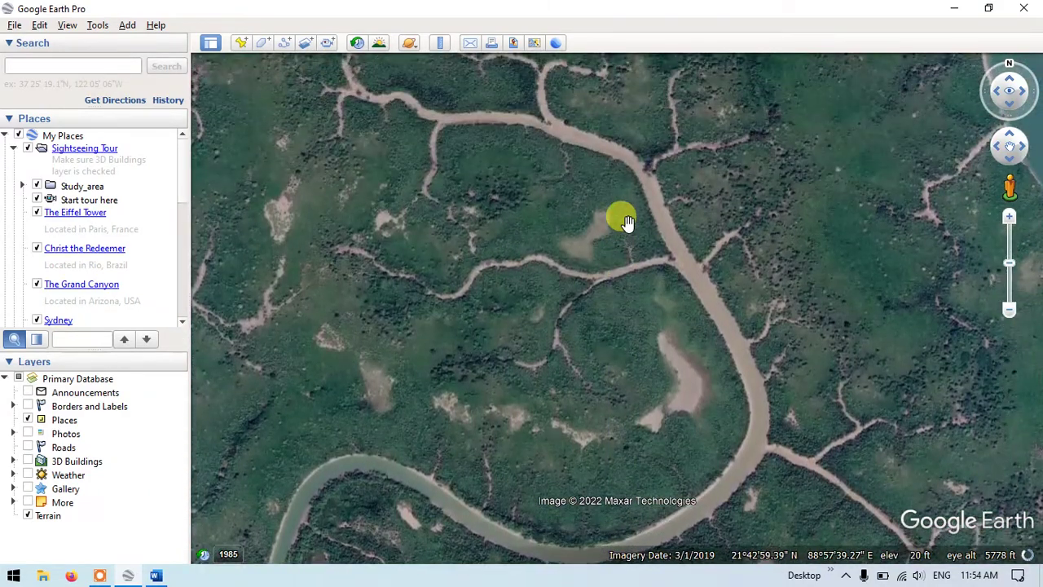
pyautogui.press('Down')
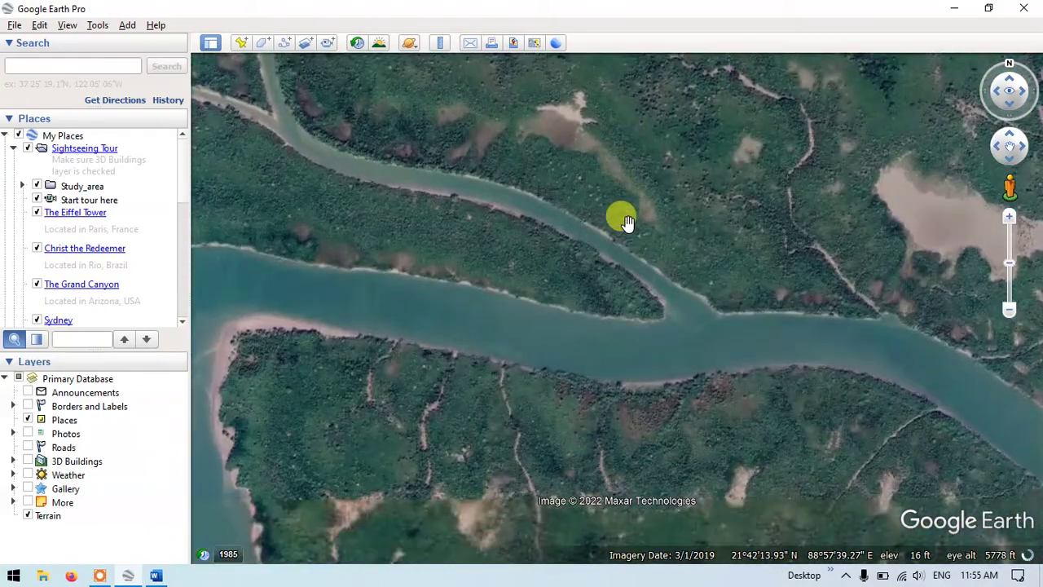
pyautogui.press('Left')
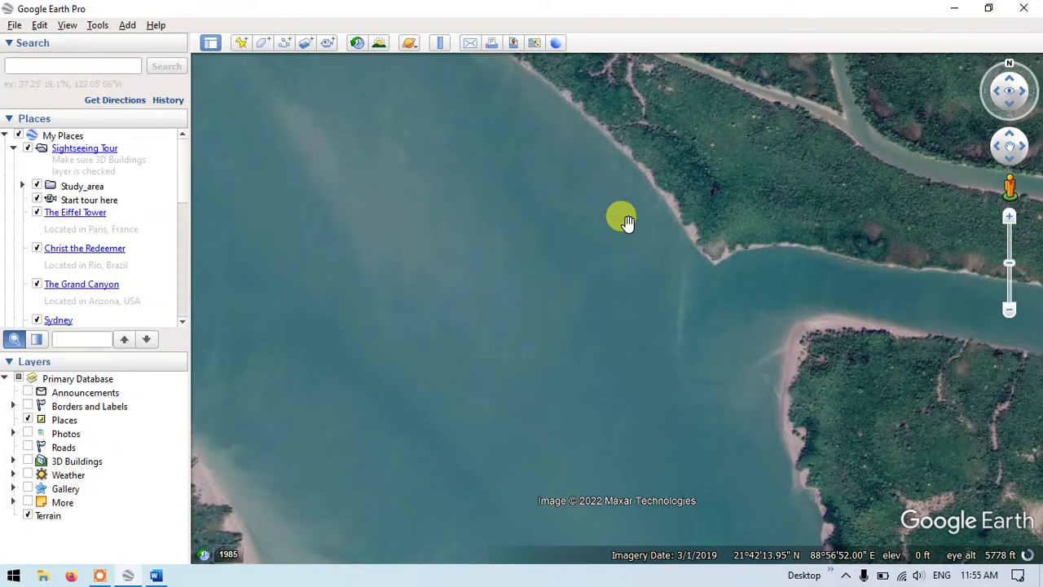
pyautogui.press('Right')
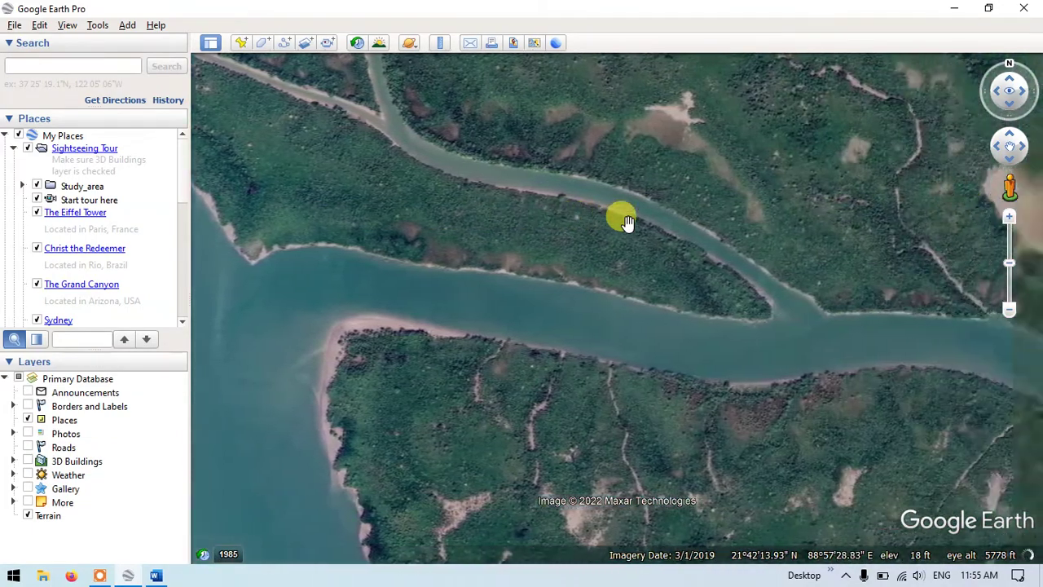
pyautogui.press('Up')
pyautogui.press('Right')
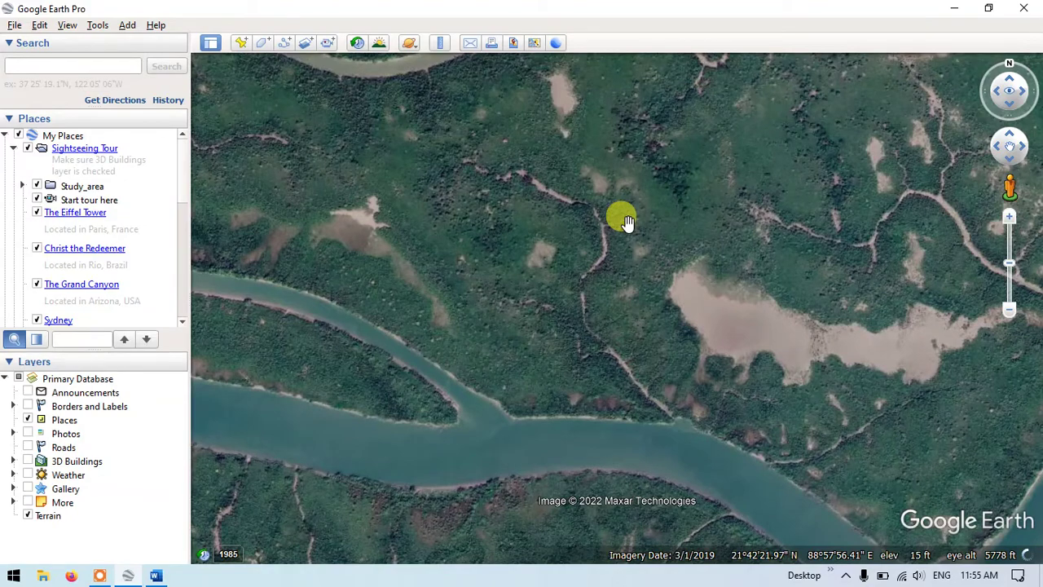
pyautogui.scroll(-2, 624, 221)
pyautogui.press('Left')
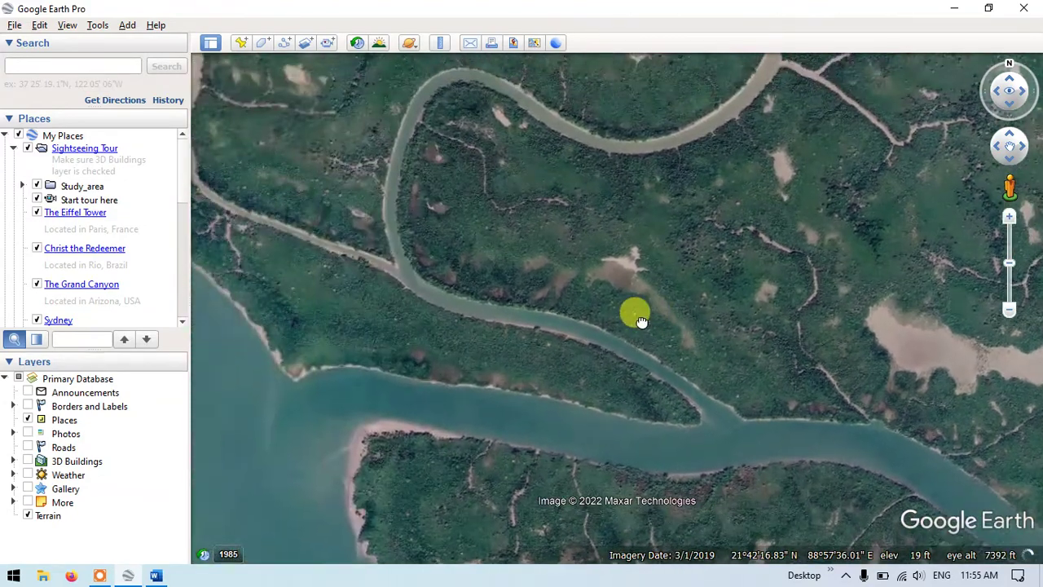
# Copy a close-up satellite image of the river fork and paste it into the open Word document.
pyautogui.scroll(4, 443, 261)
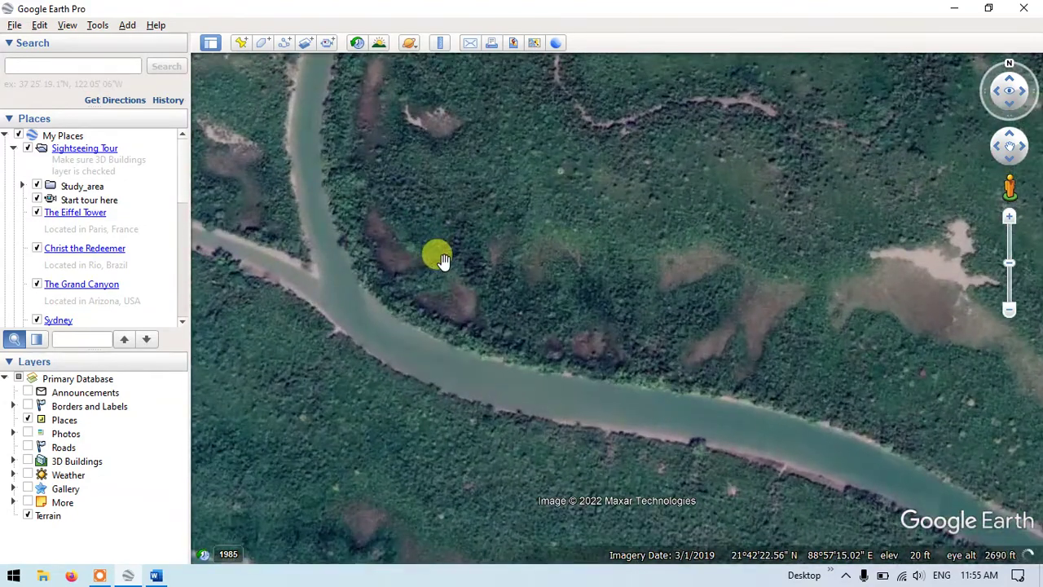
pyautogui.moveTo(443, 260); pyautogui.dragTo(464, 275)
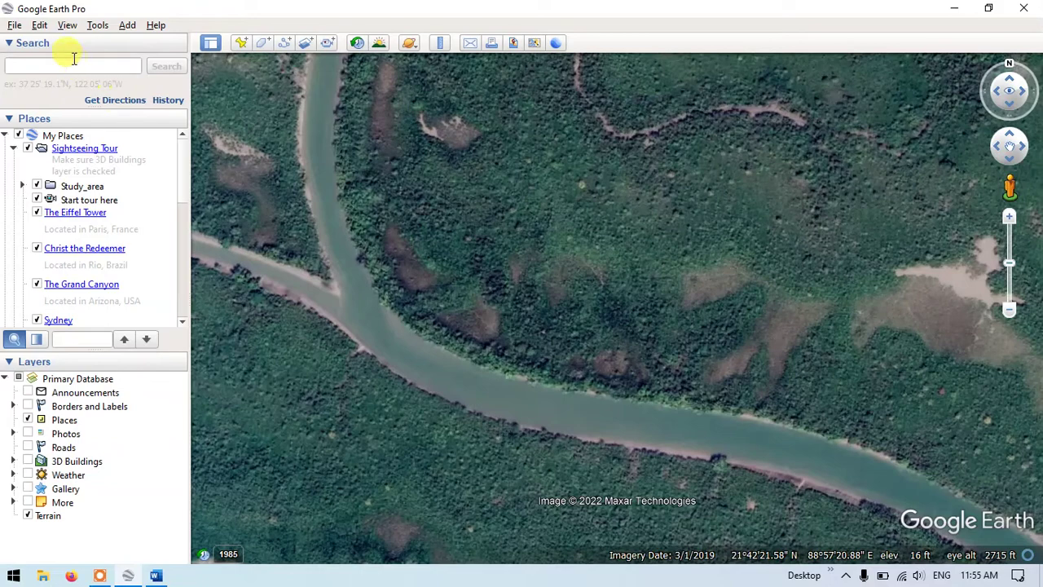
pyautogui.click(41, 28)
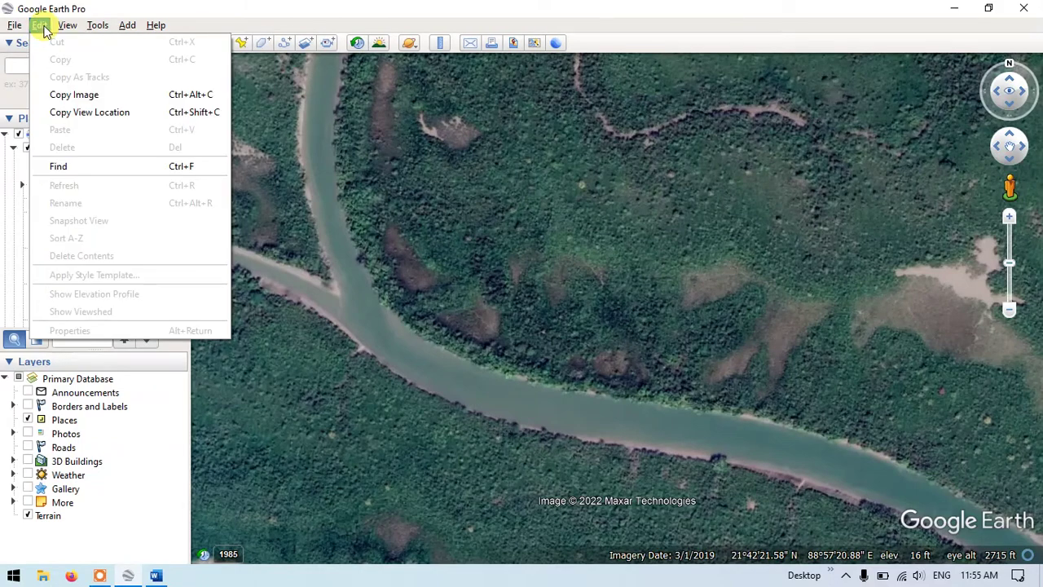
pyautogui.click(65, 96)
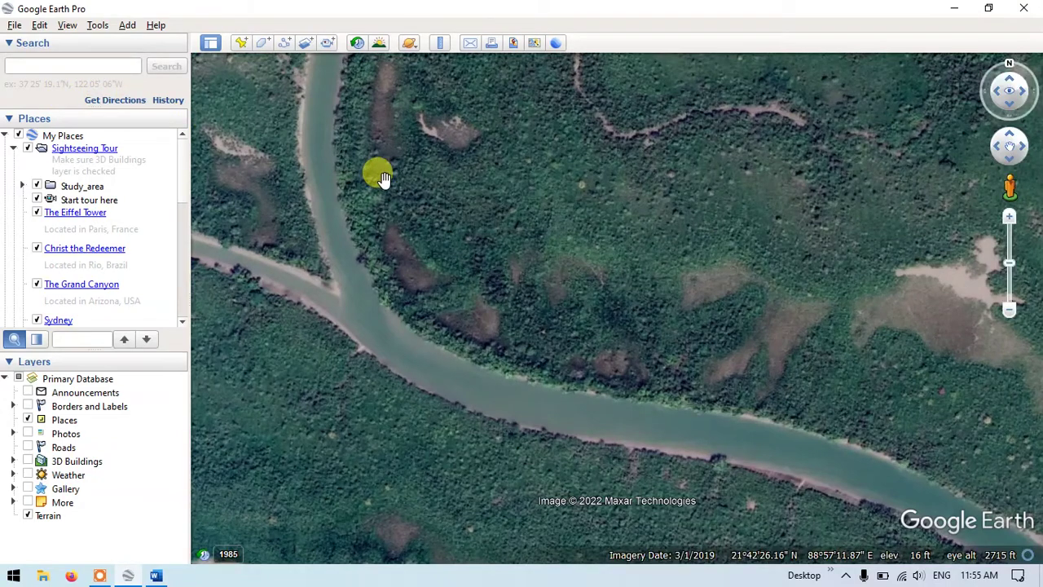
pyautogui.click(155, 575)
pyautogui.hotkey('ctrl', 'v')
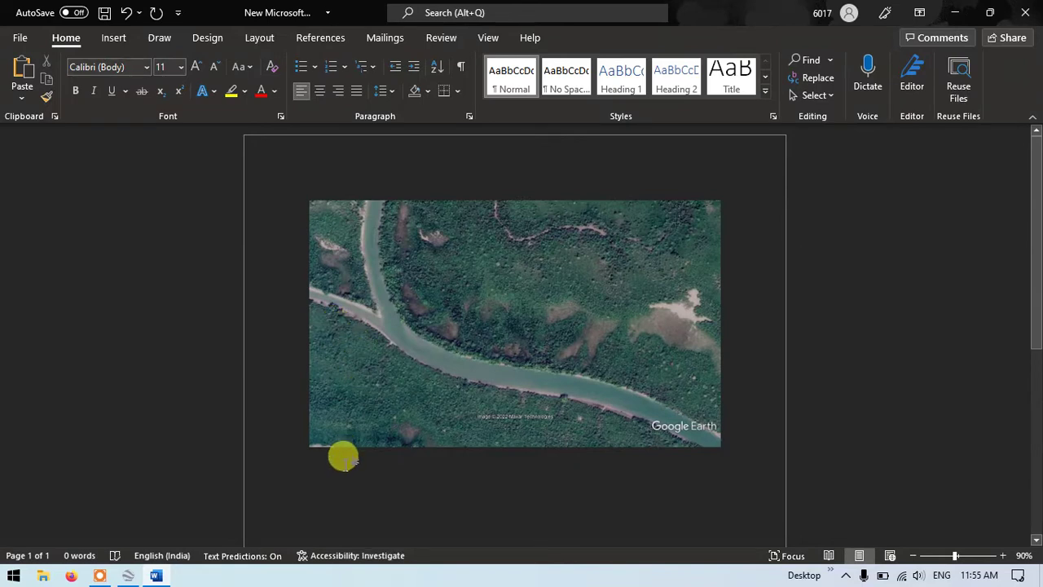
# Place the text cursor after the pasted satellite picture and start a new line below it.
pyautogui.click(348, 443)
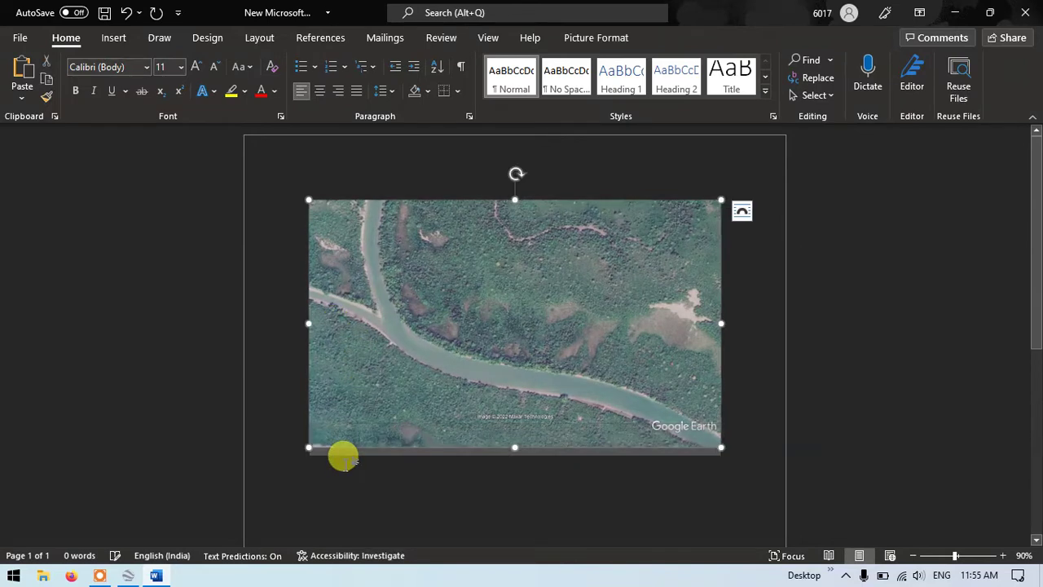
pyautogui.click(740, 445)
pyautogui.press('Return')
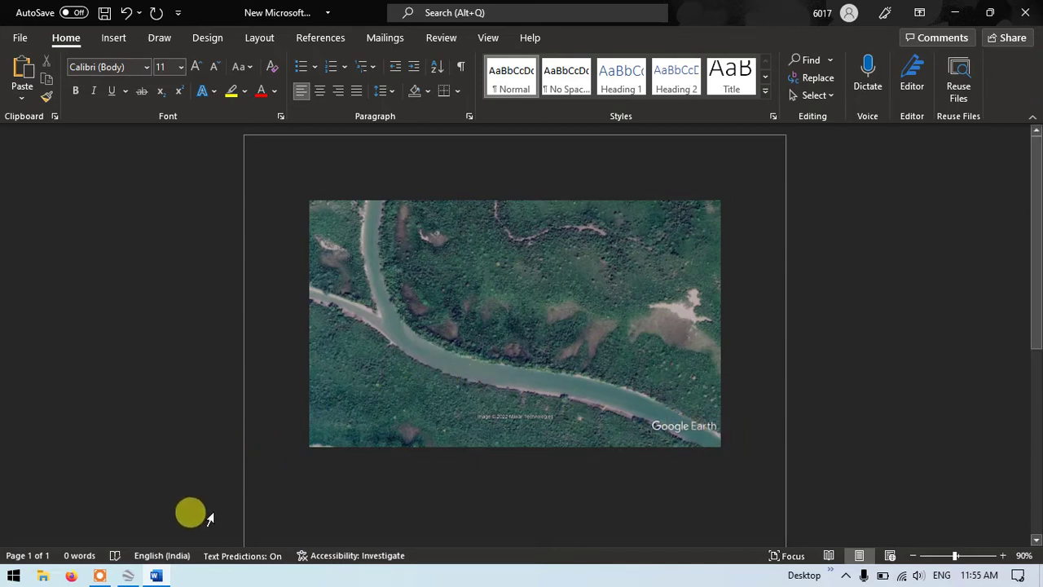
# Switch back to Google Earth Pro and copy the view location of a slightly closer view of the river fork.
pyautogui.click(128, 575)
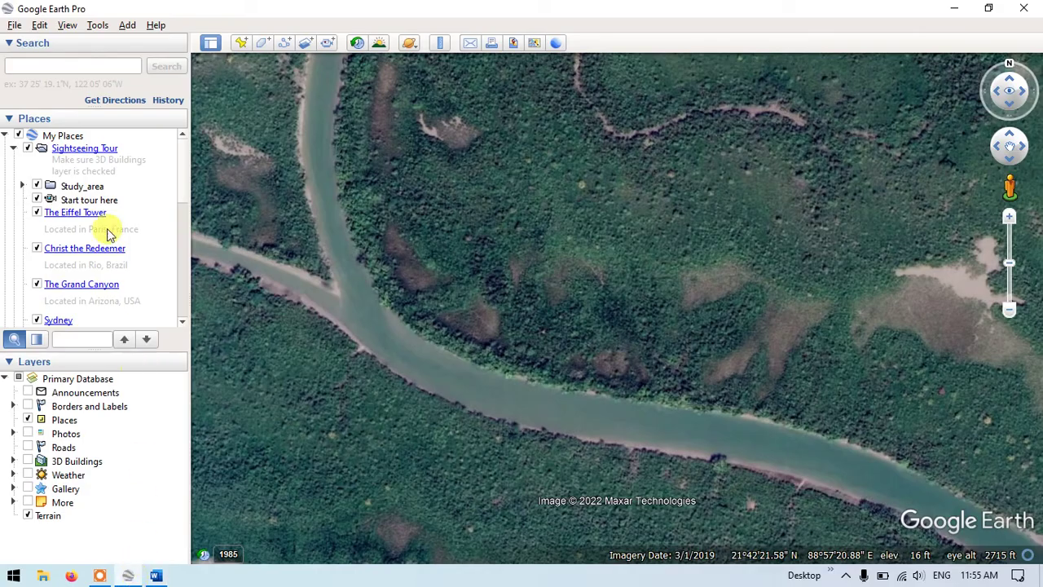
pyautogui.click(40, 25)
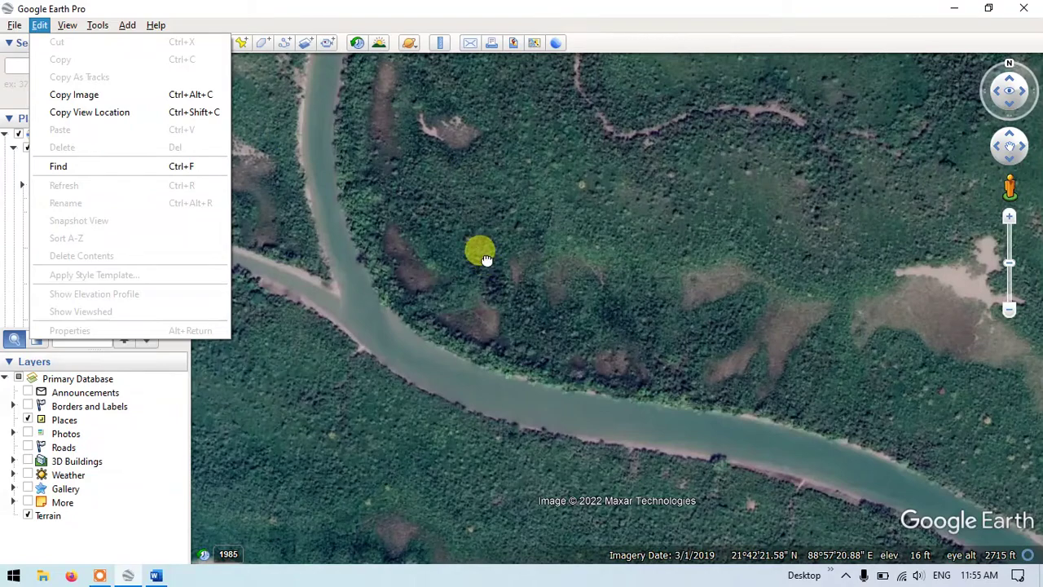
pyautogui.moveTo(486, 259); pyautogui.dragTo(498, 257)
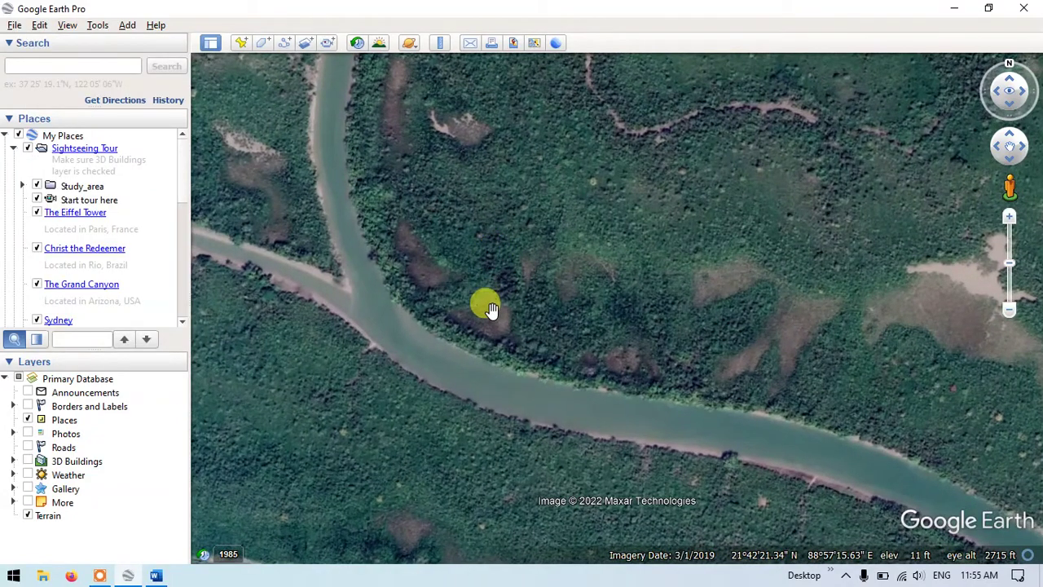
pyautogui.scroll(2, 487, 303)
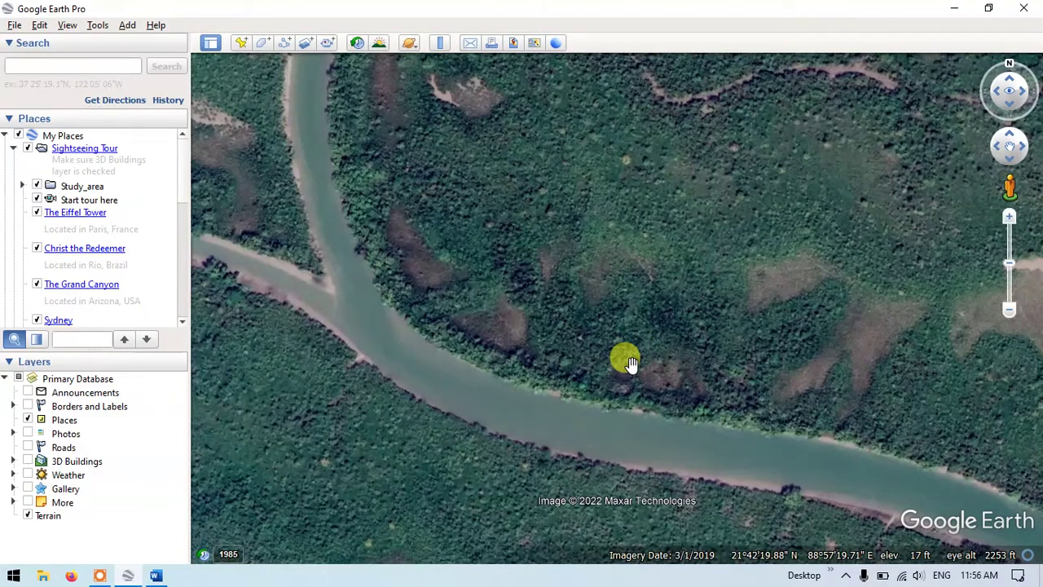
pyautogui.click(39, 27)
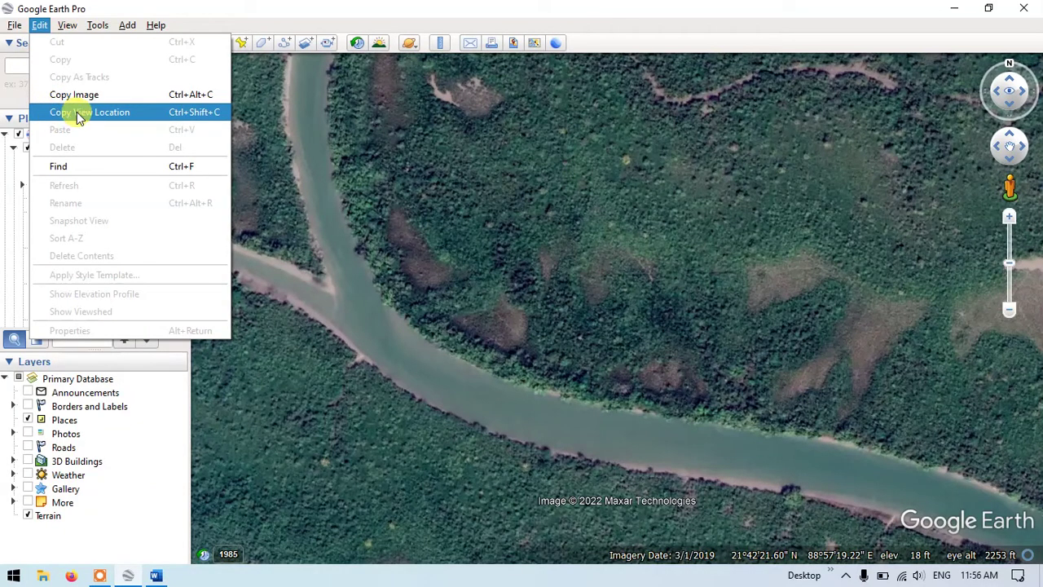
pyautogui.click(205, 118)
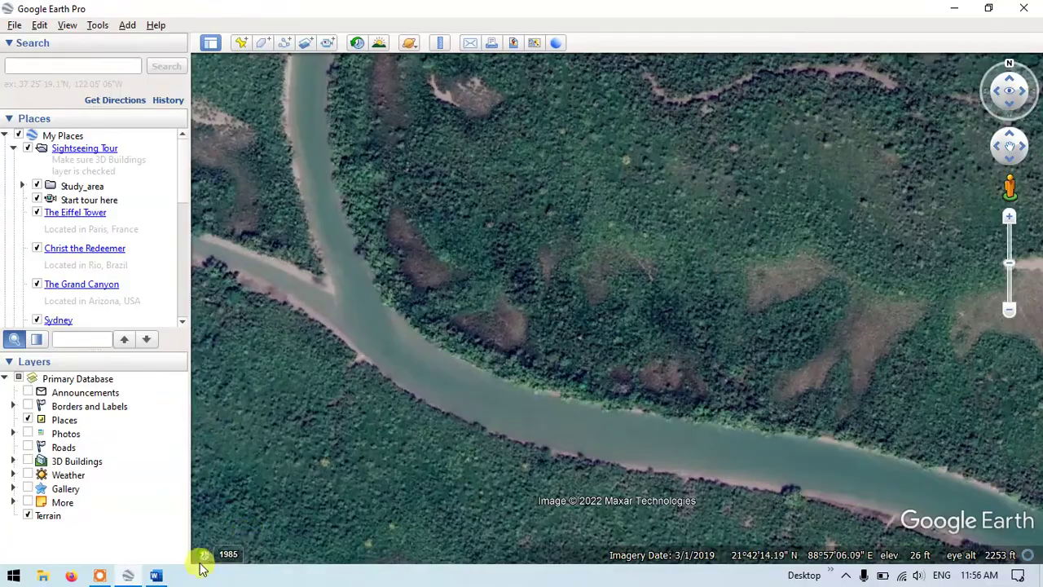
# Switch to the Word document, paste the copied view location coordinates below the satellite picture and start a new line.
pyautogui.click(156, 576)
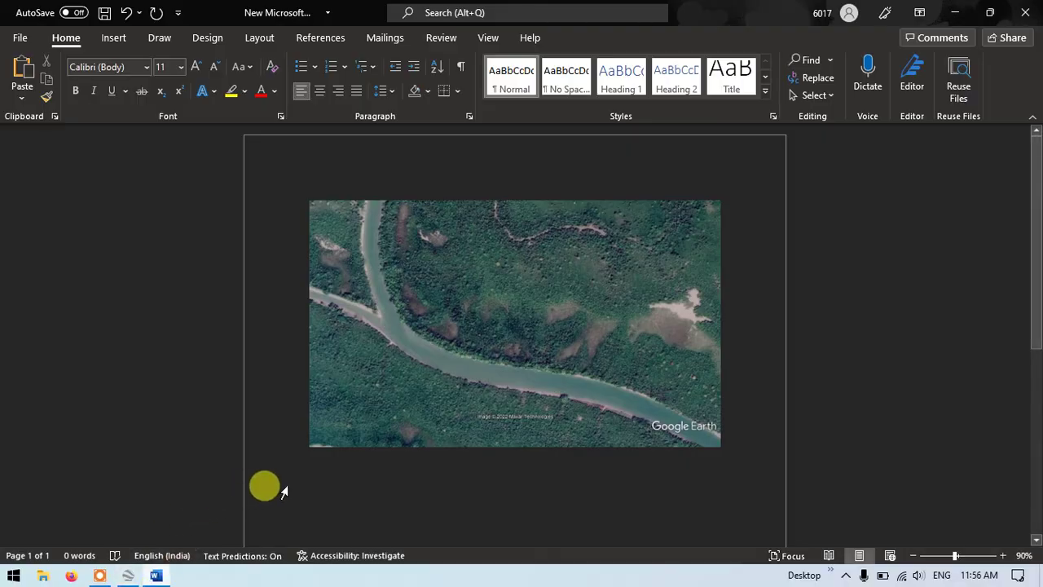
pyautogui.hotkey('ctrl', 'v')
pyautogui.scroll(-2, 459, 479)
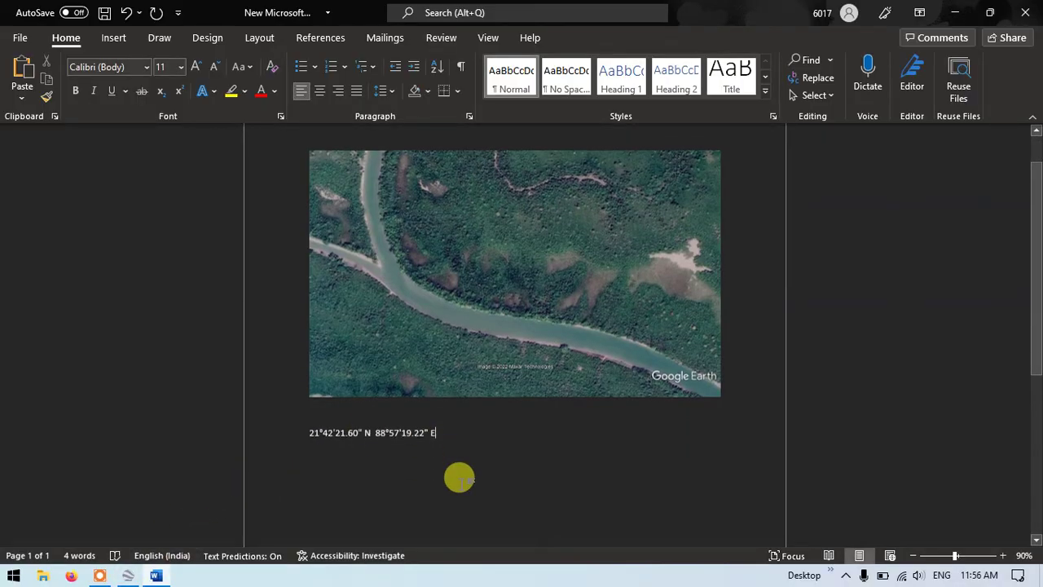
pyautogui.press('Return')
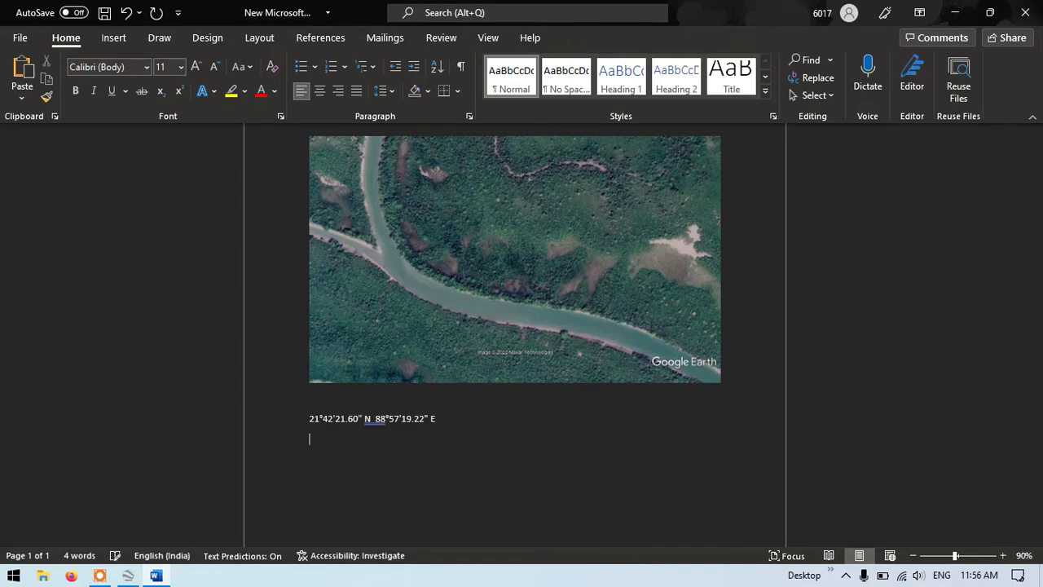
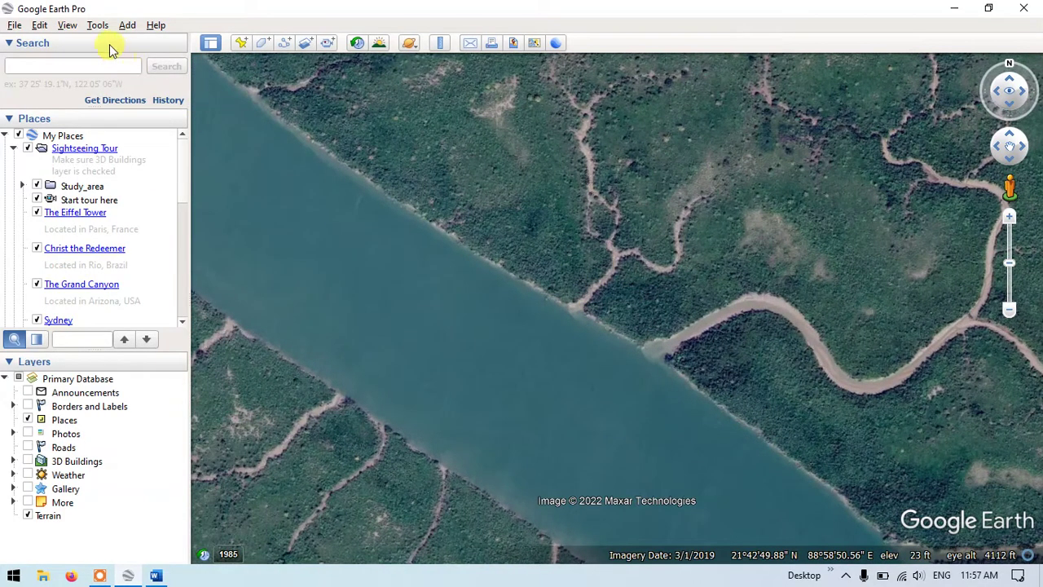
# In Google Earth Pro, show the scale legend and the overview map on a closer view of the riverbank creeks.
pyautogui.click(74, 27)
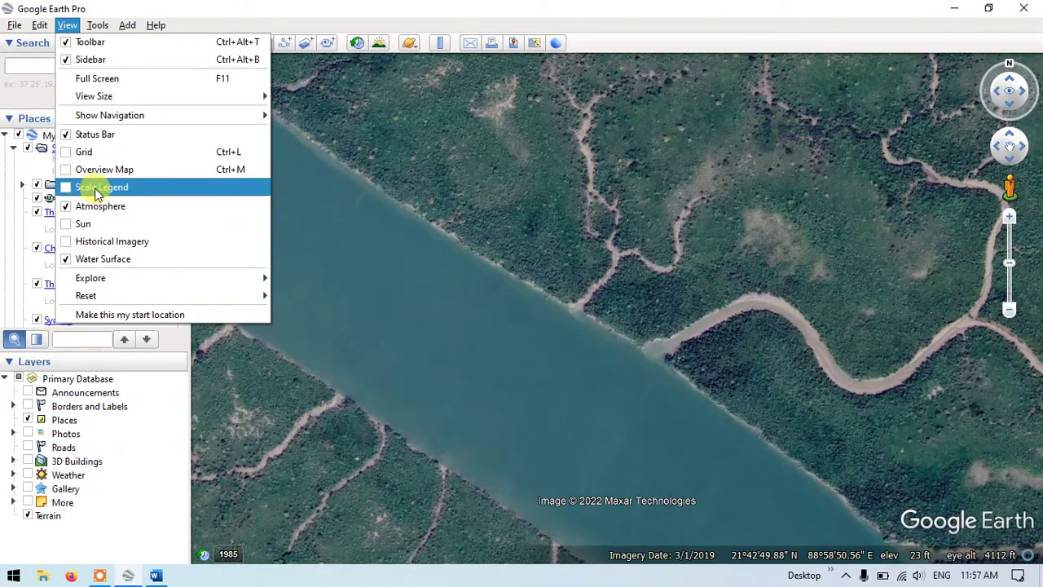
pyautogui.click(97, 189)
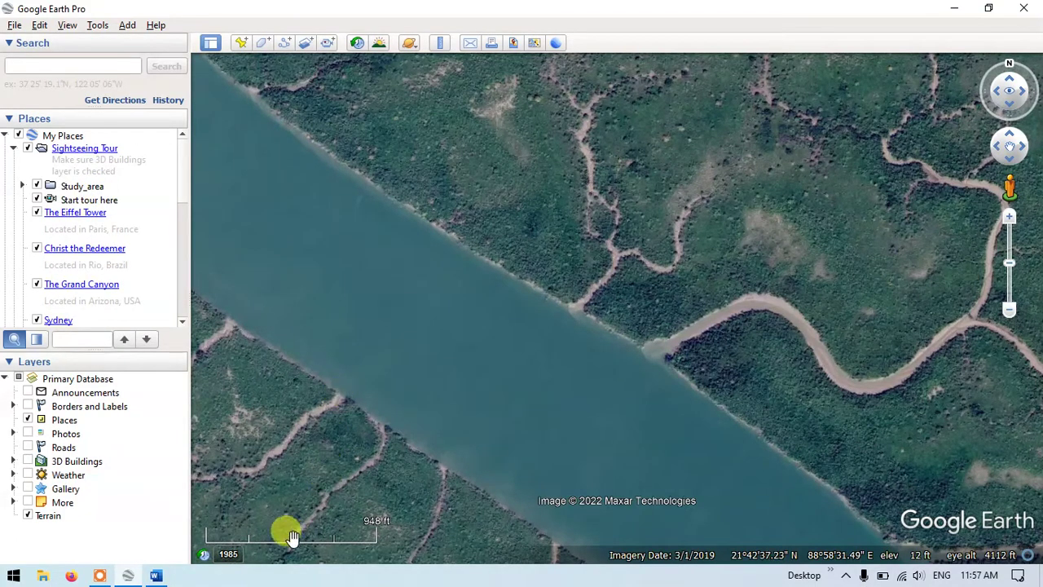
pyautogui.scroll(4, 292, 535)
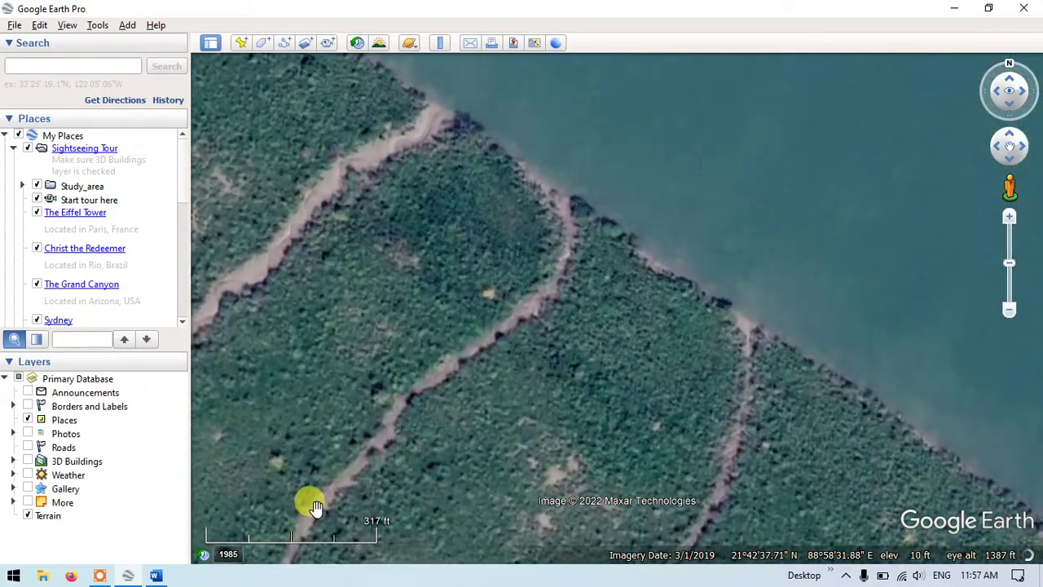
pyautogui.moveTo(354, 512); pyautogui.dragTo(368, 476)
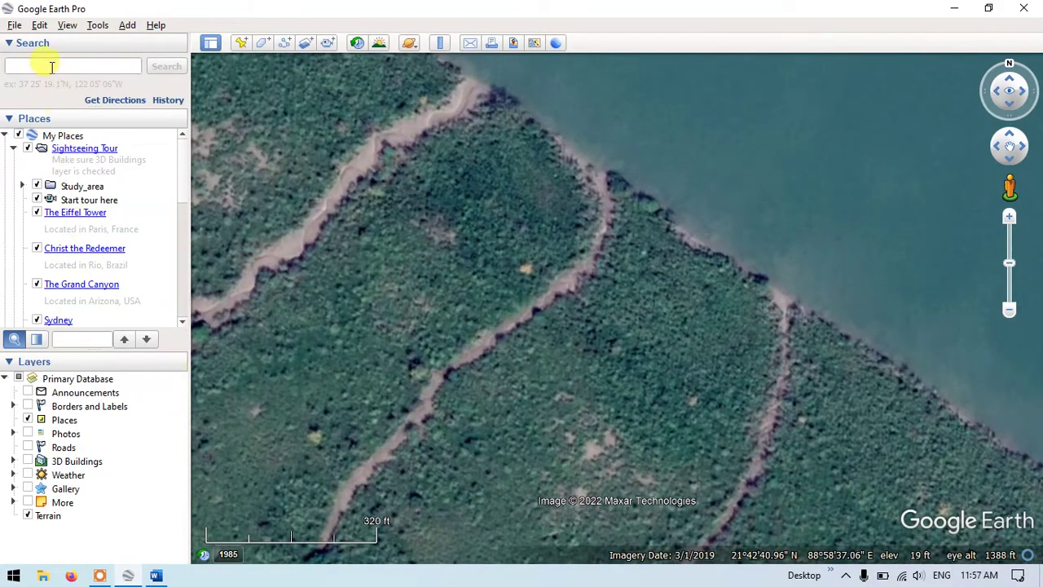
pyautogui.click(68, 25)
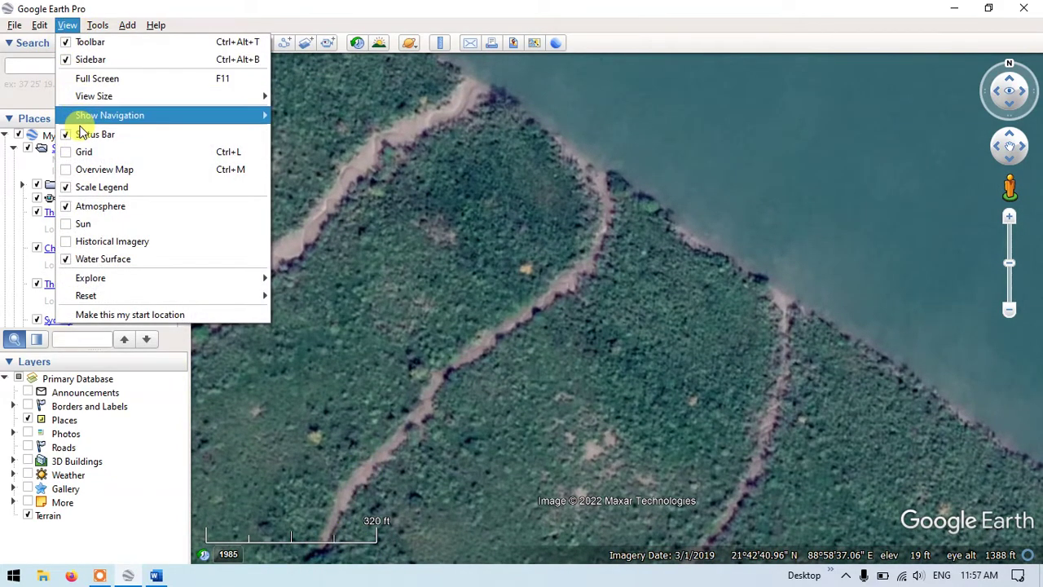
pyautogui.click(104, 172)
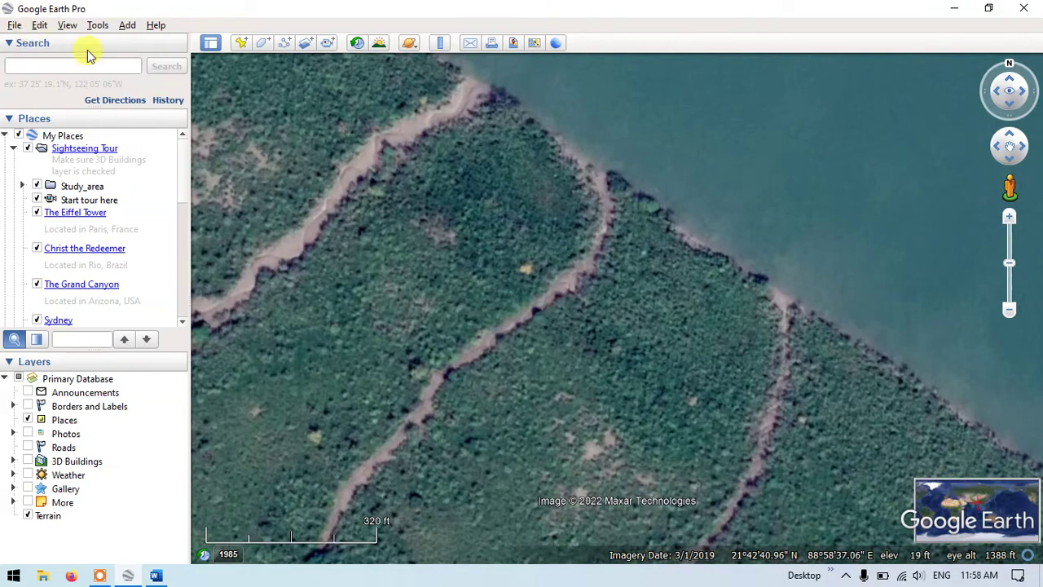
# Hide the overview map and the scale legend from the map view.
pyautogui.click(68, 26)
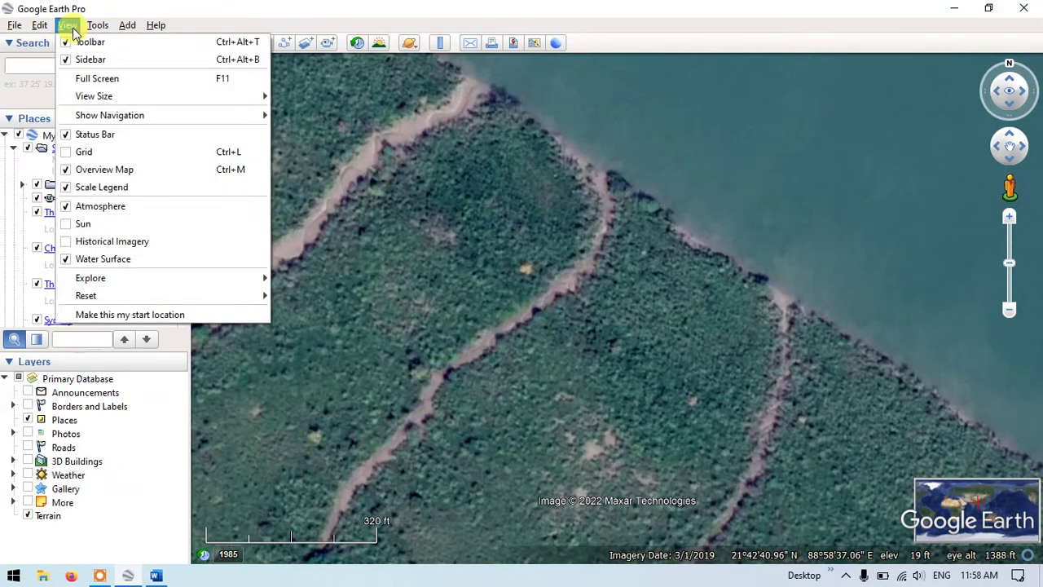
pyautogui.click(68, 174)
pyautogui.click(68, 26)
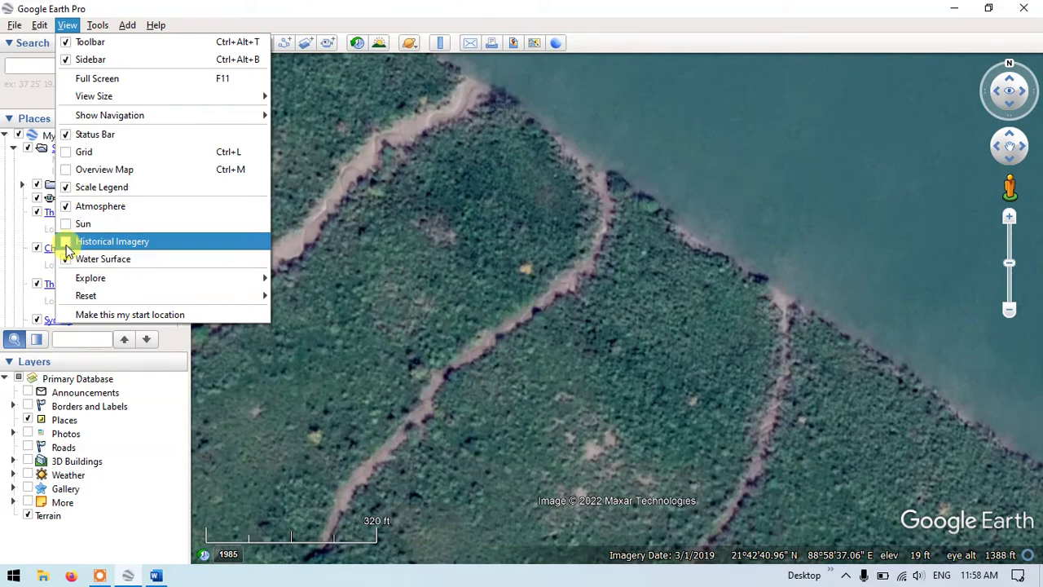
pyautogui.click(68, 188)
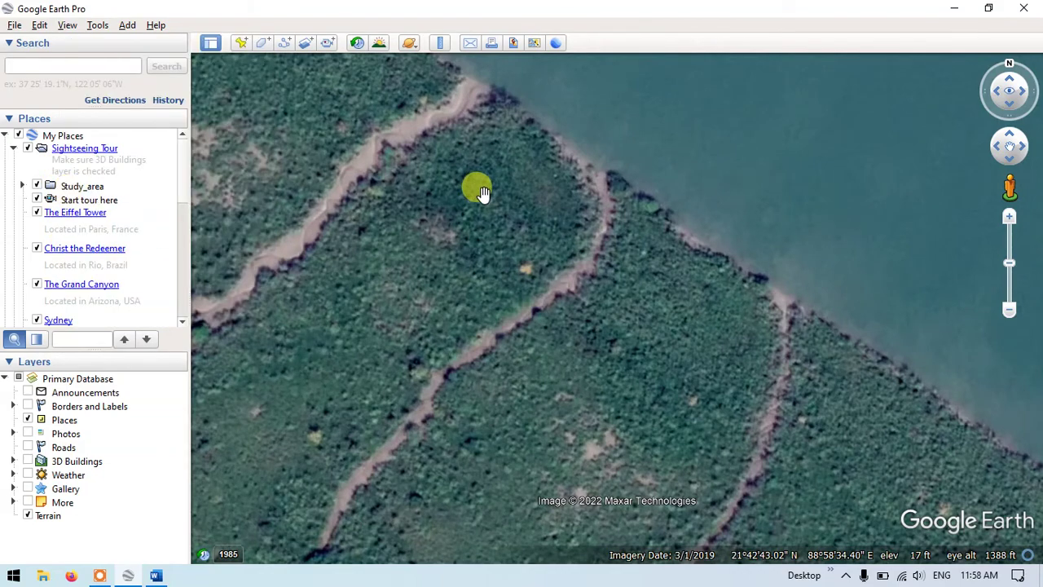
pyautogui.scroll(-3, 479, 188)
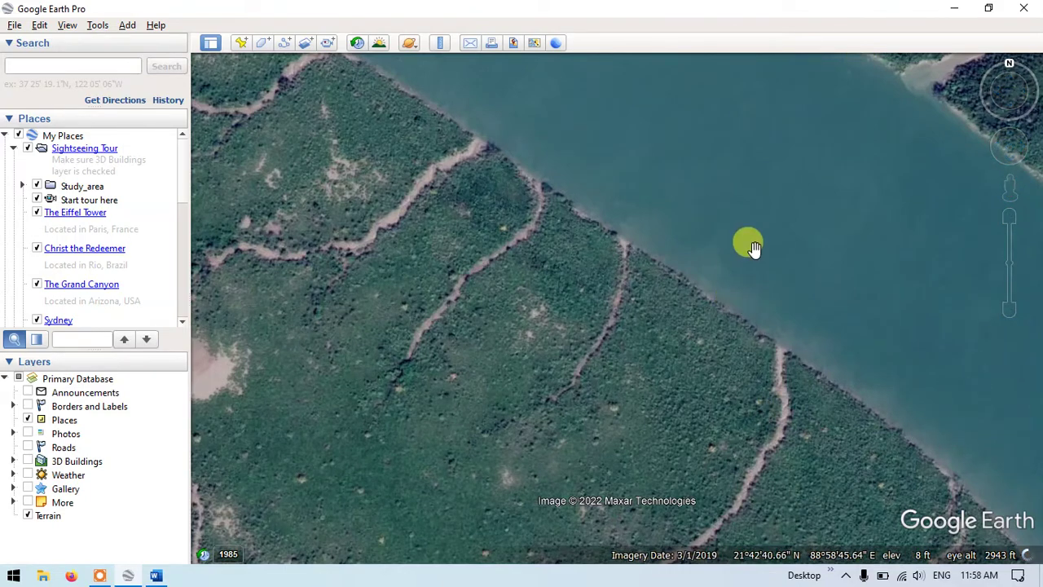
# Switch the map window to full-screen display and view a wider stretch of the river.
pyautogui.click(74, 27)
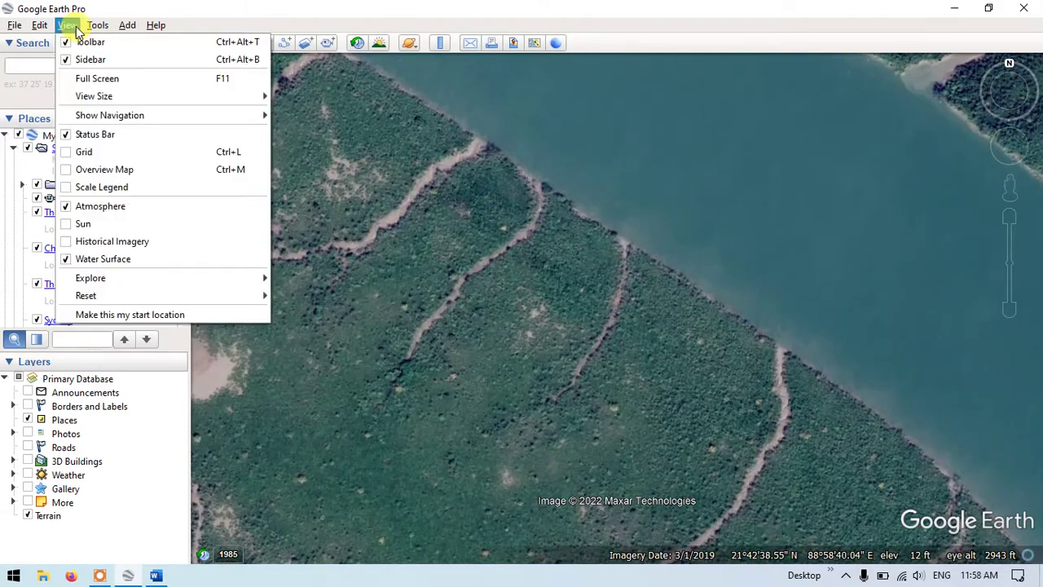
pyautogui.click(97, 79)
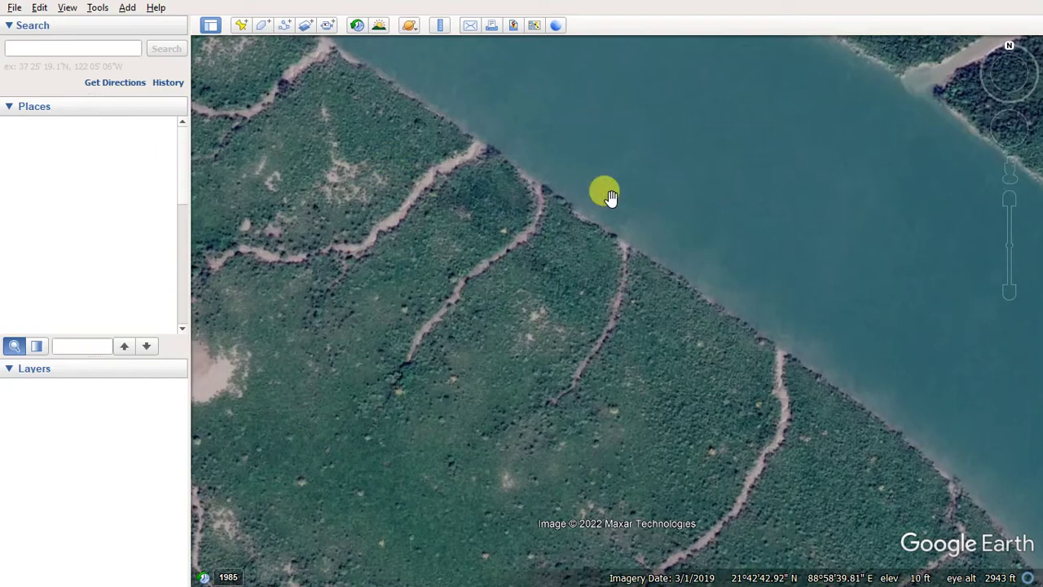
pyautogui.scroll(-4, 612, 196)
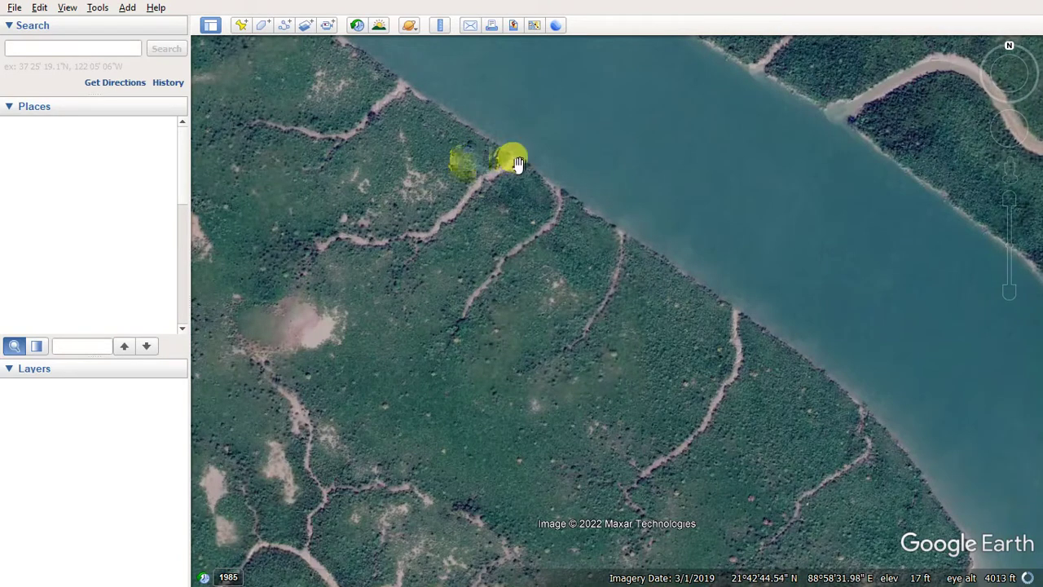
# Exit full-screen display and maximize the program window.
pyautogui.click(70, 12)
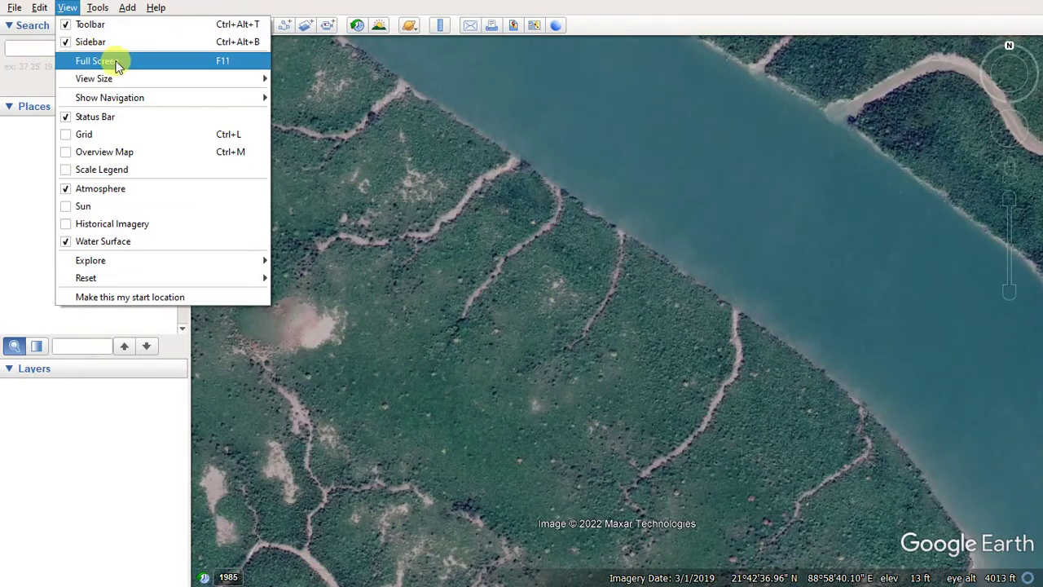
pyautogui.click(225, 65)
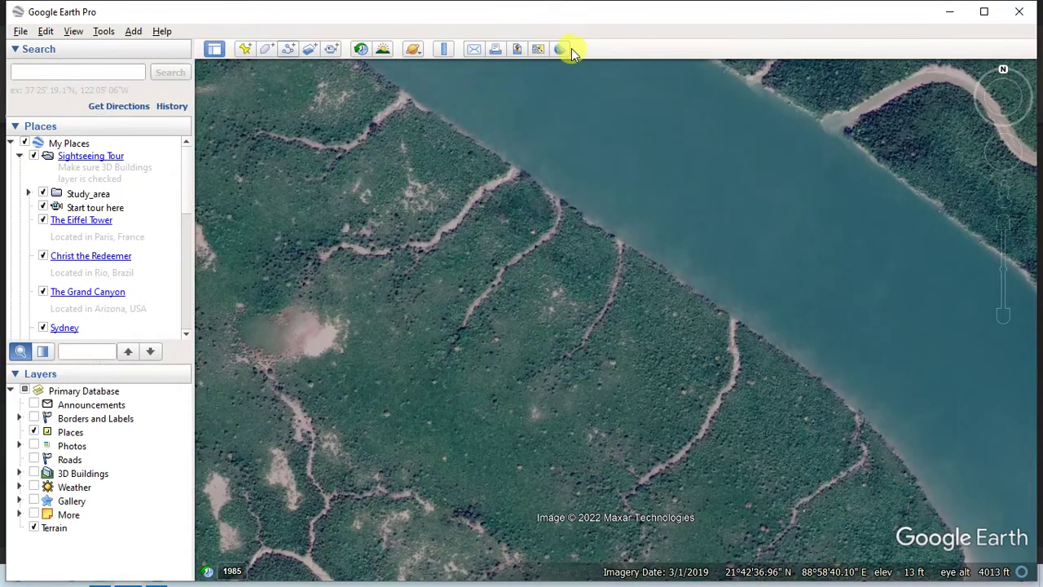
pyautogui.click(983, 12)
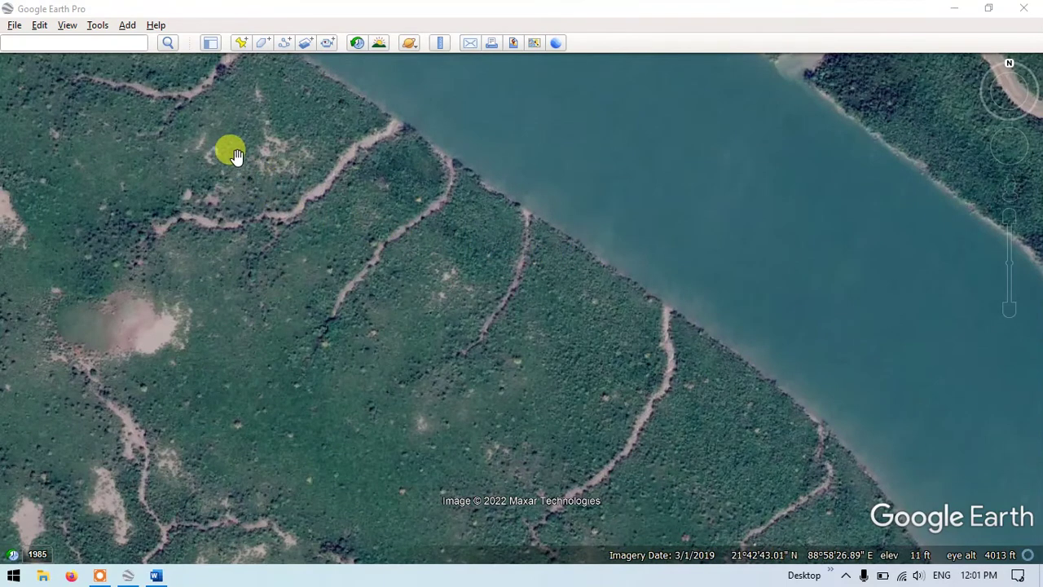
# Bring back the sidebar, hide it and show it again.
pyautogui.click(209, 44)
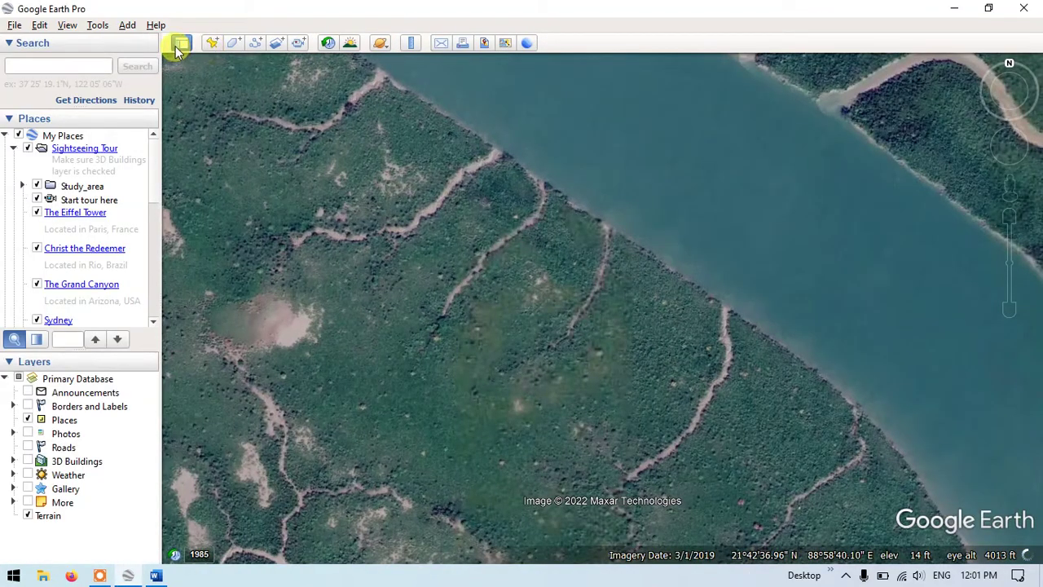
pyautogui.click(68, 27)
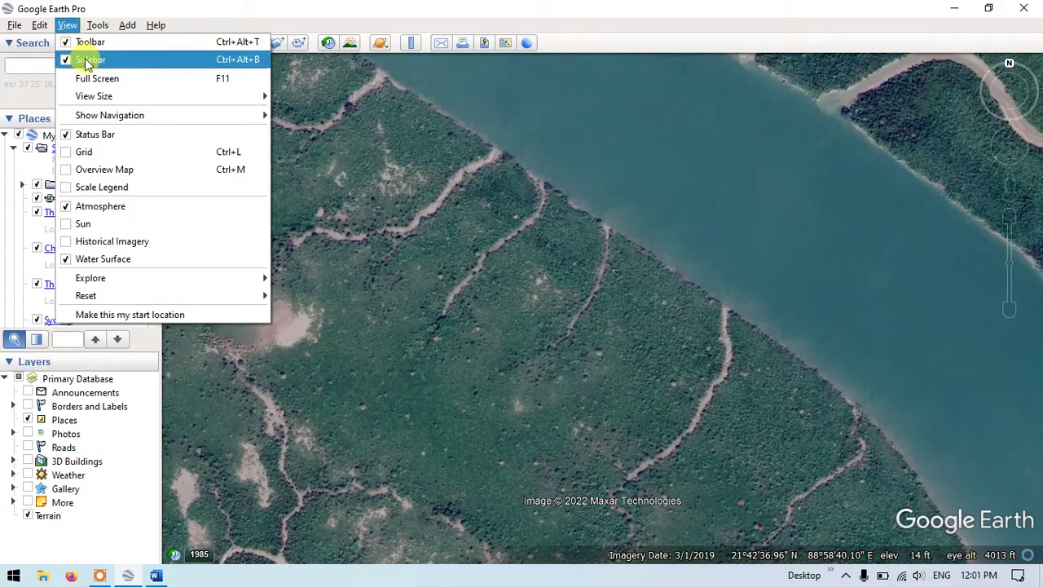
pyautogui.click(67, 60)
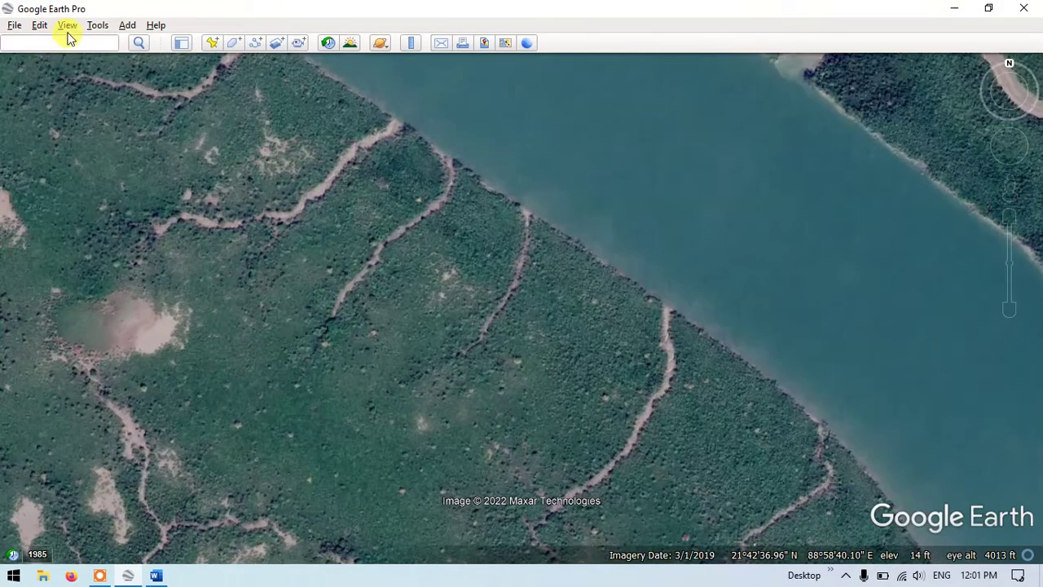
pyautogui.click(67, 26)
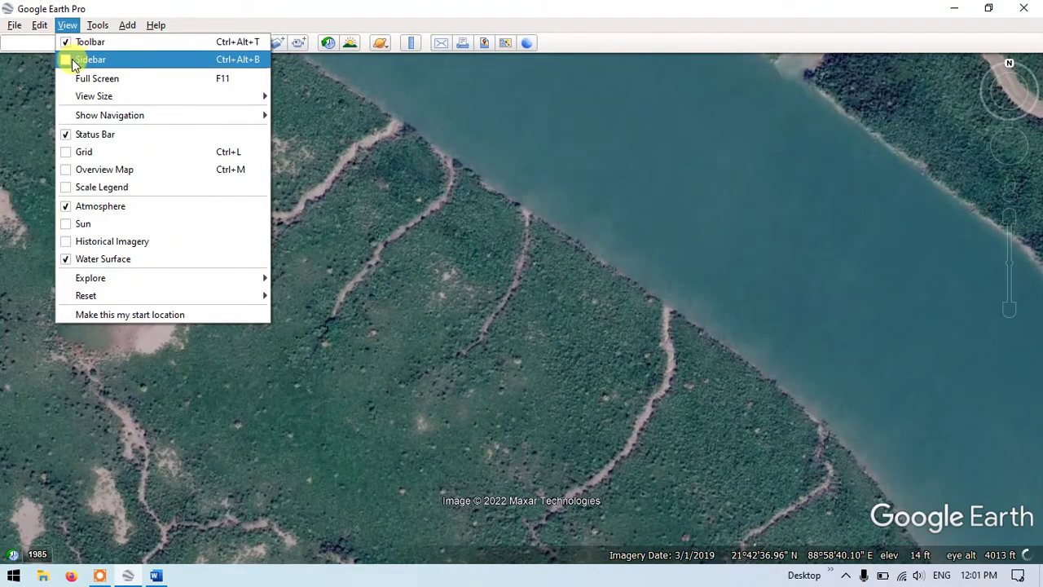
pyautogui.click(72, 62)
pyautogui.click(68, 26)
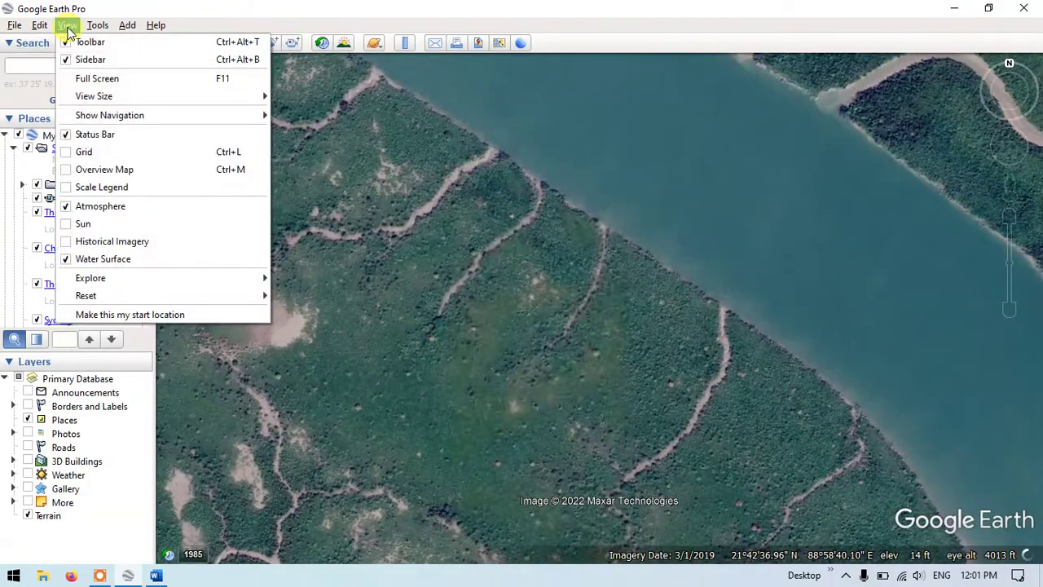
pyautogui.click(234, 22)
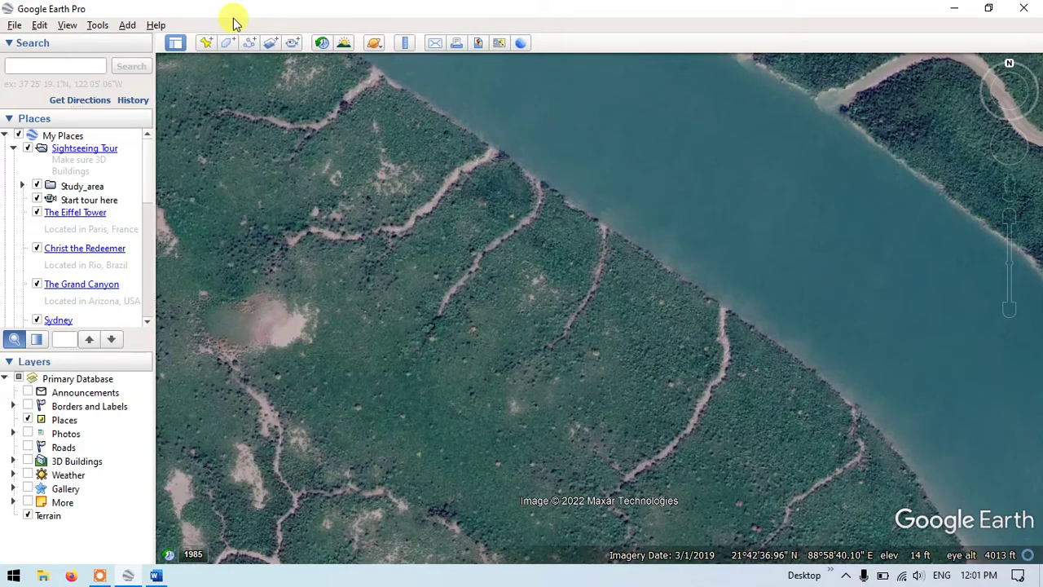
pyautogui.click(67, 25)
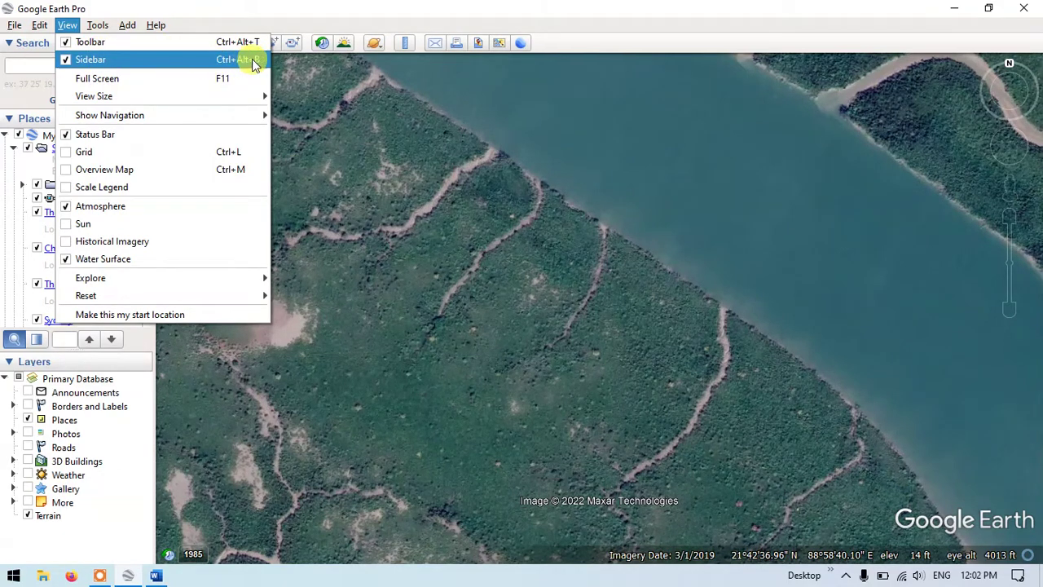
pyautogui.click(318, 23)
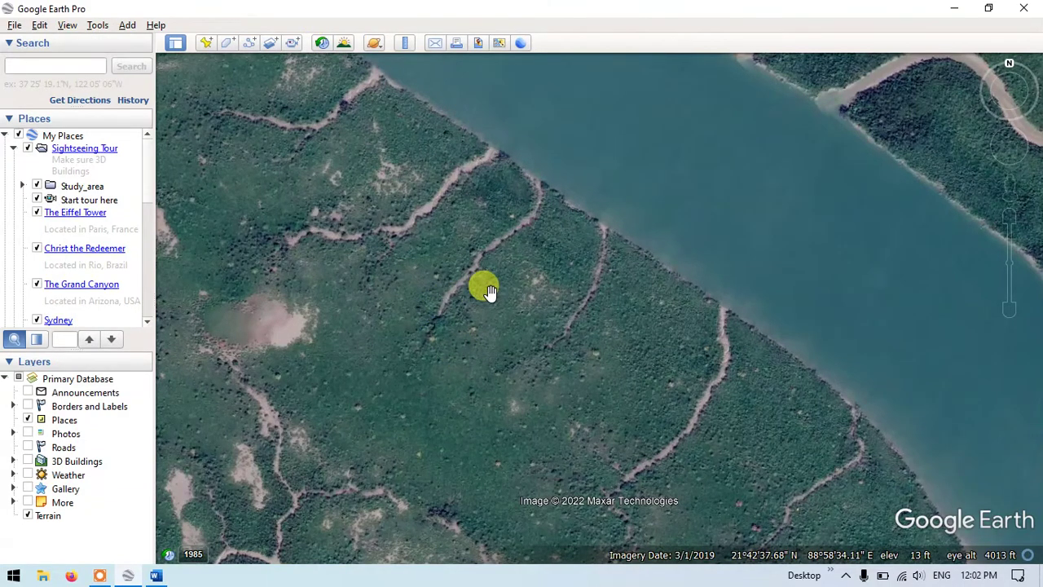
# Display the latitude and longitude grid over the map and examine it at several zoom levels.
pyautogui.scroll(-3, 489, 292)
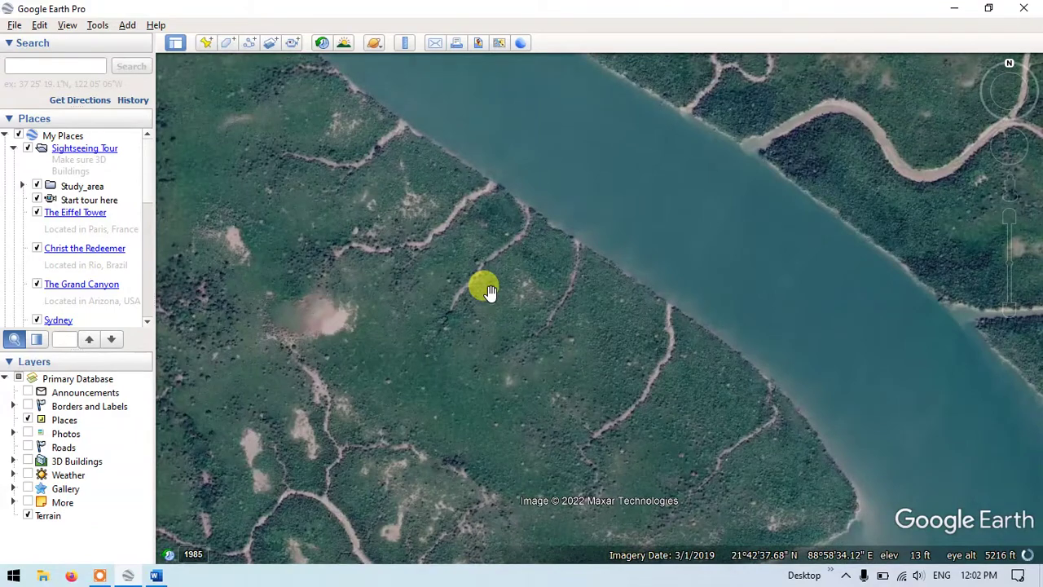
pyautogui.scroll(3, 489, 292)
pyautogui.scroll(-2, 489, 291)
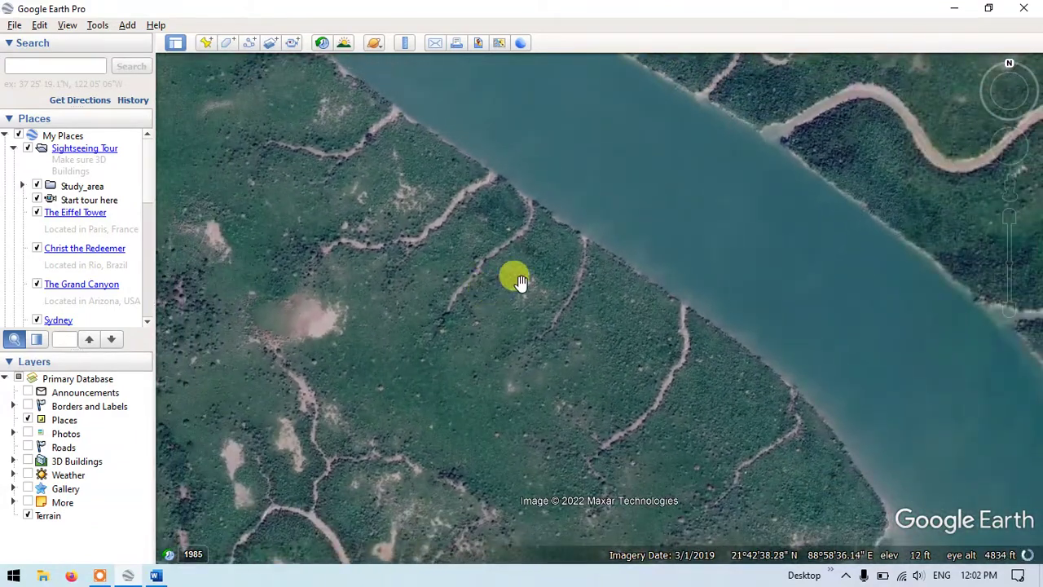
pyautogui.moveTo(519, 281); pyautogui.dragTo(526, 287)
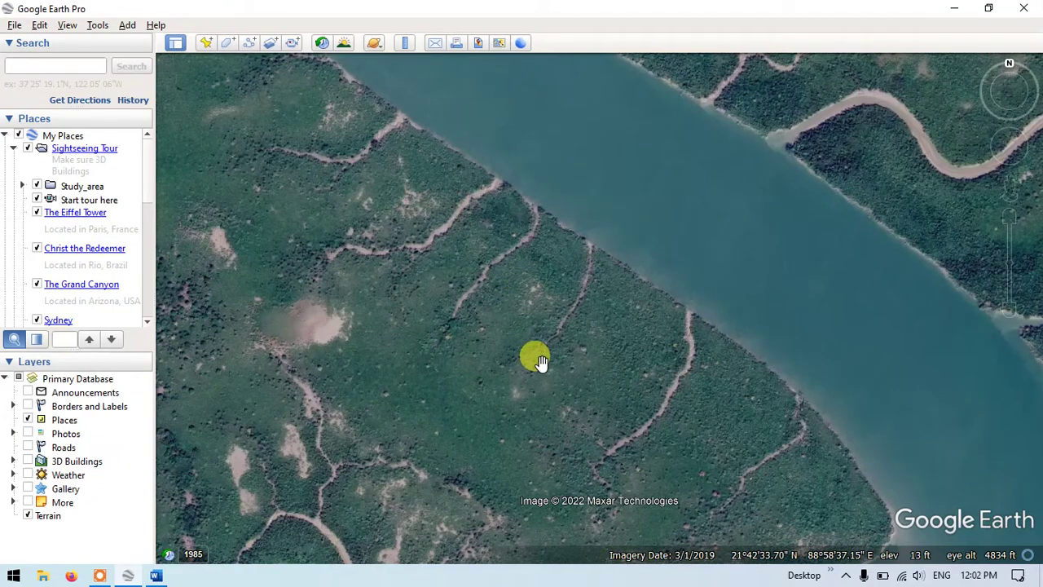
pyautogui.hotkey('ctrl', 'l')
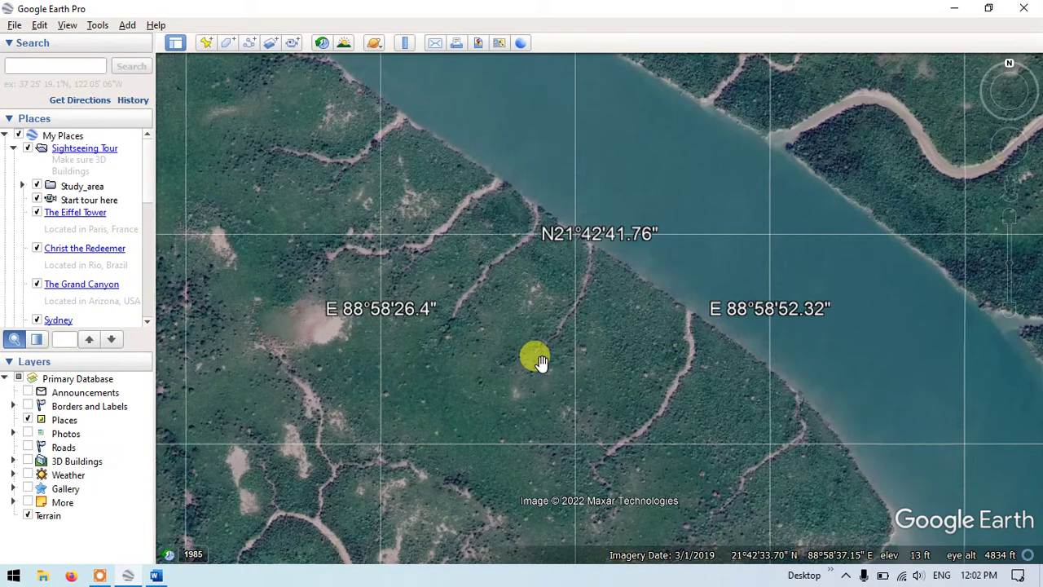
pyautogui.scroll(3, 540, 360)
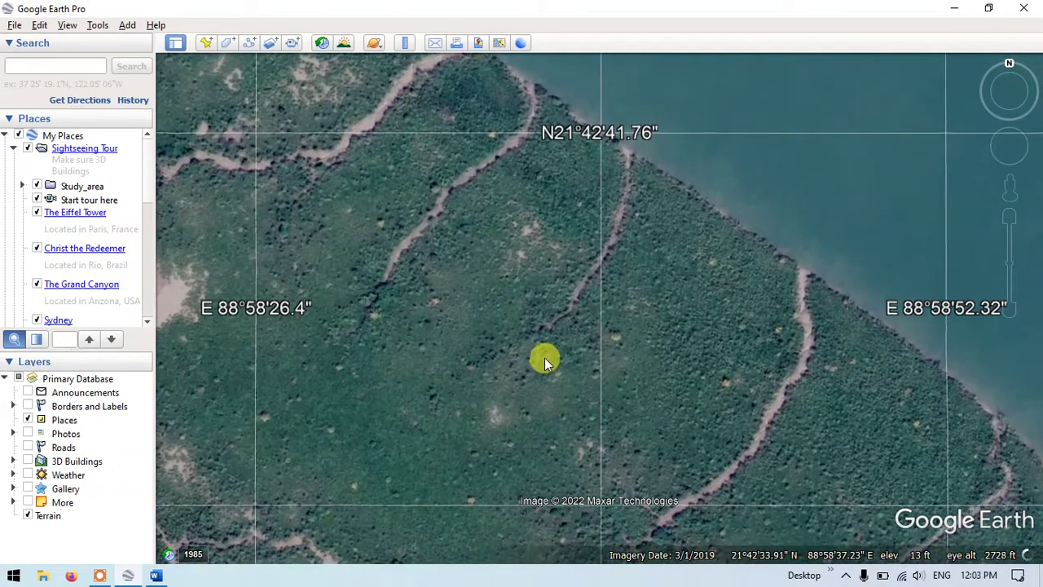
pyautogui.scroll(-1, 545, 356)
pyautogui.scroll(-1, 545, 356)
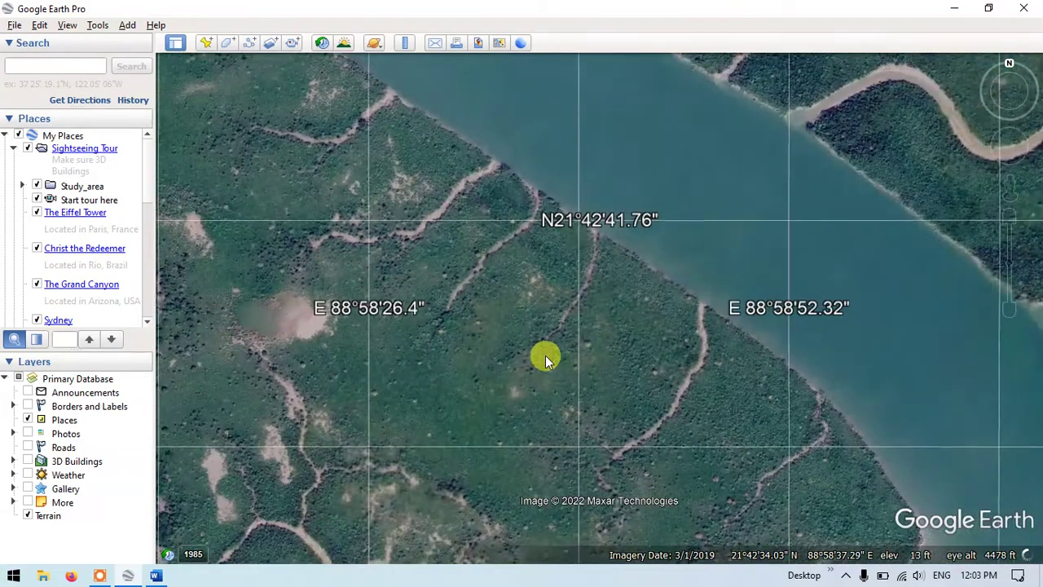
pyautogui.scroll(2, 545, 356)
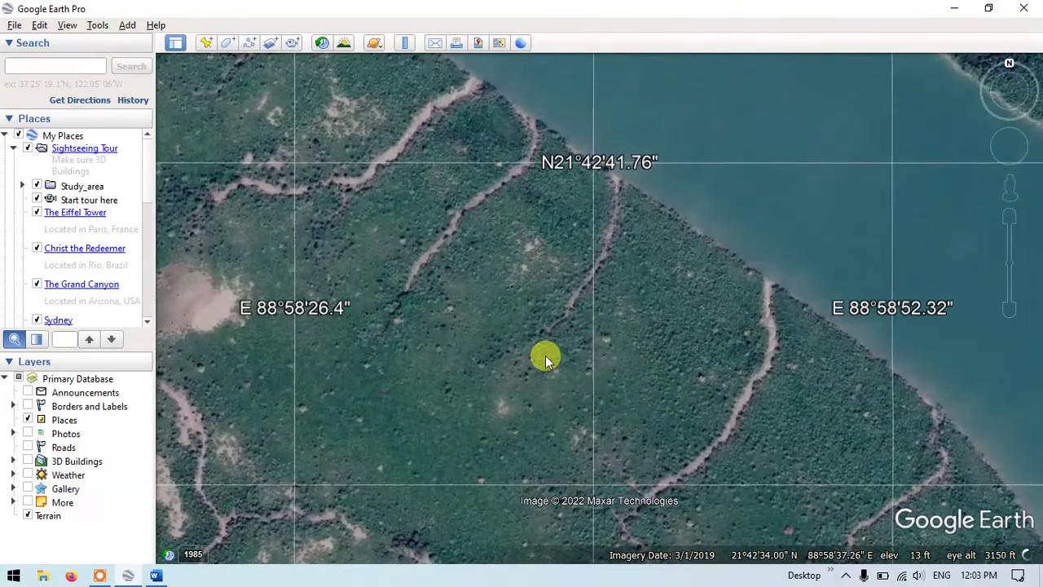
# Hide the latitude and longitude grid and check that its display option is off.
pyautogui.hotkey('ctrl', 'l')
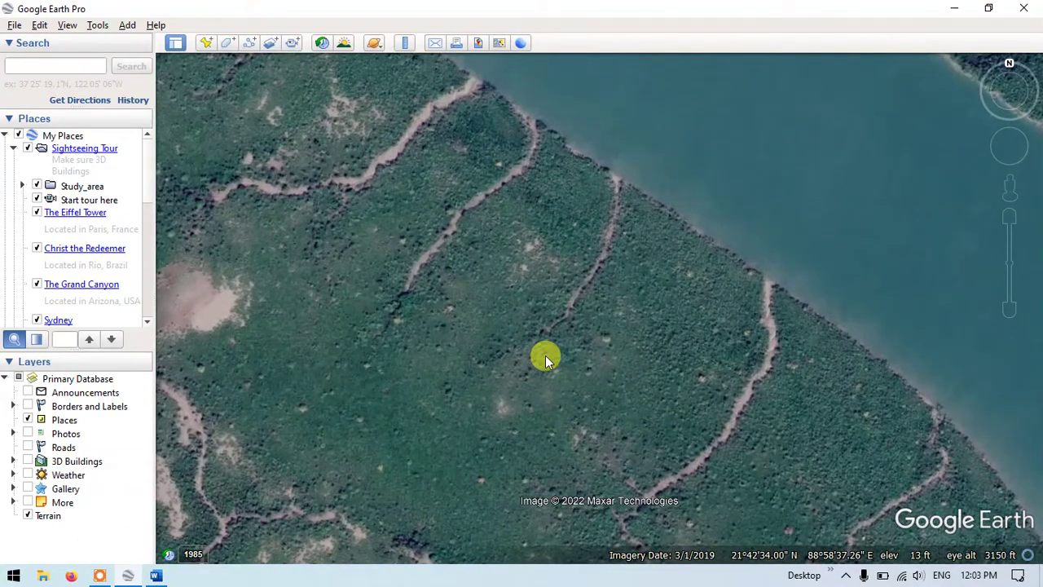
pyautogui.click(71, 30)
pyautogui.moveTo(96, 106)
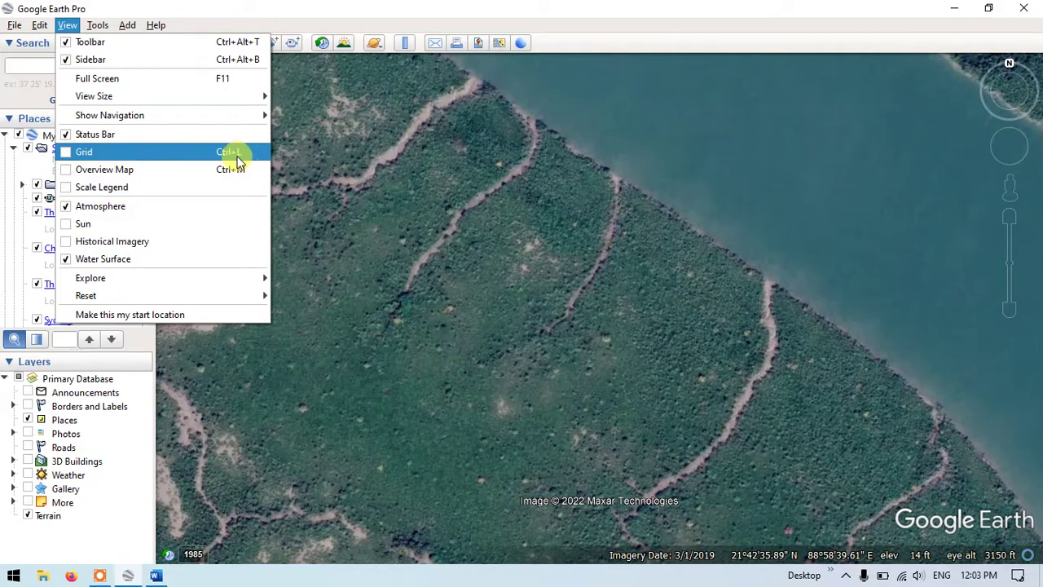
pyautogui.press('Escape')
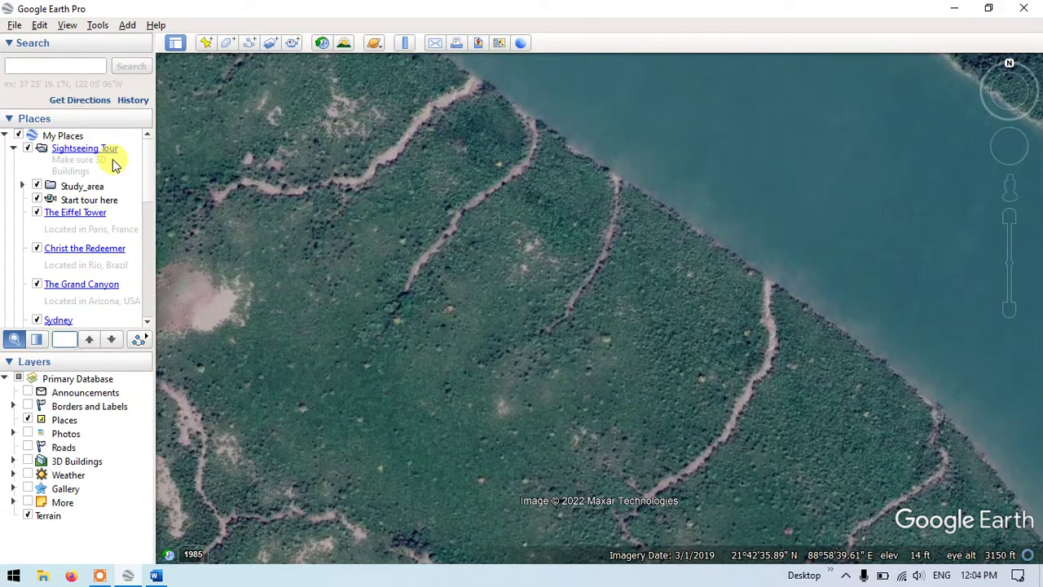
# Look through the saved entries under My Places, from Sightseeing Tour down to Temporary Places.
pyautogui.scroll(-3, 111, 180)
pyautogui.scroll(3, 116, 210)
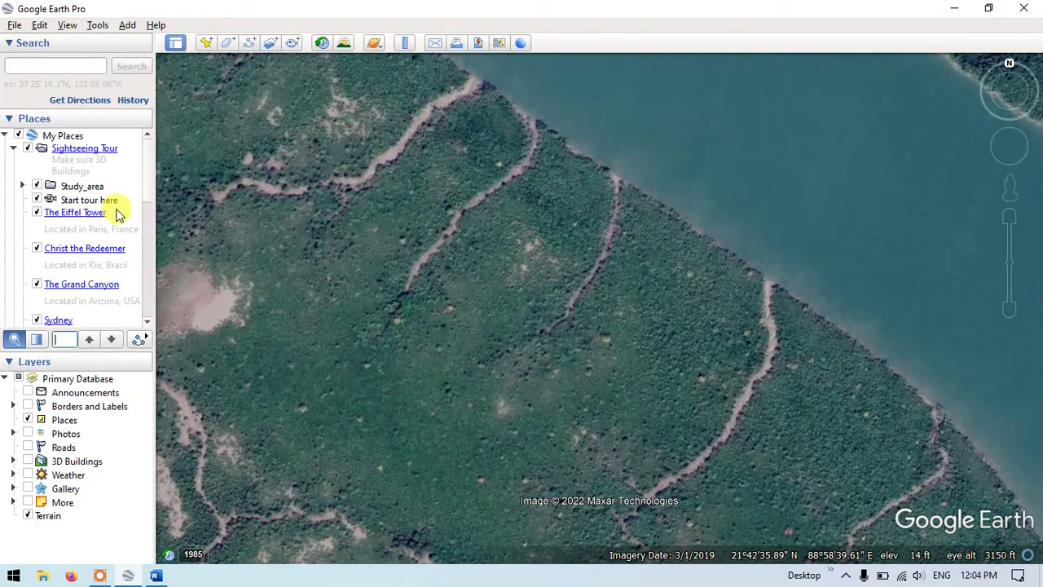
pyautogui.scroll(-5, 105, 198)
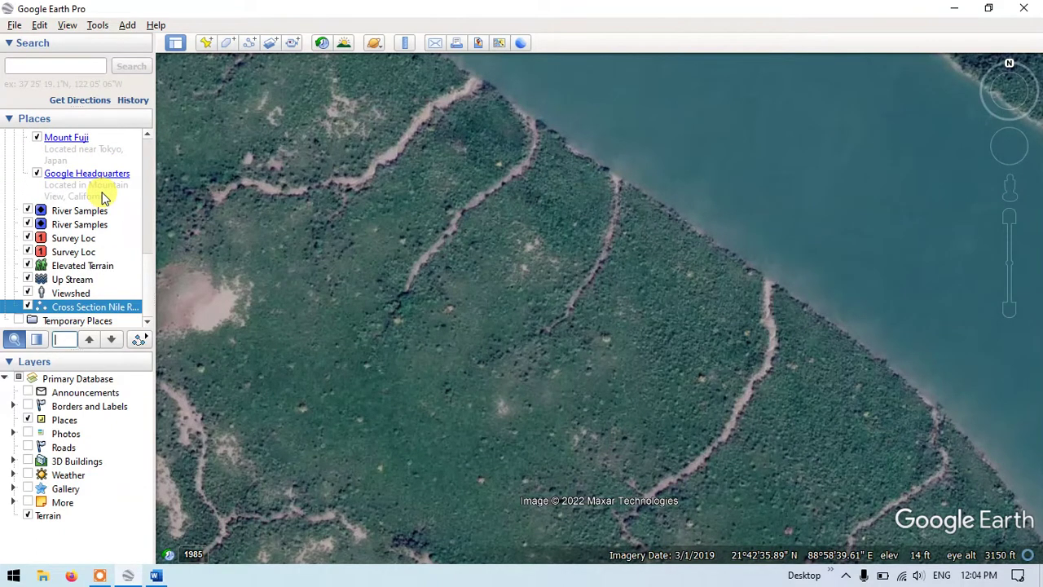
pyautogui.scroll(6, 101, 198)
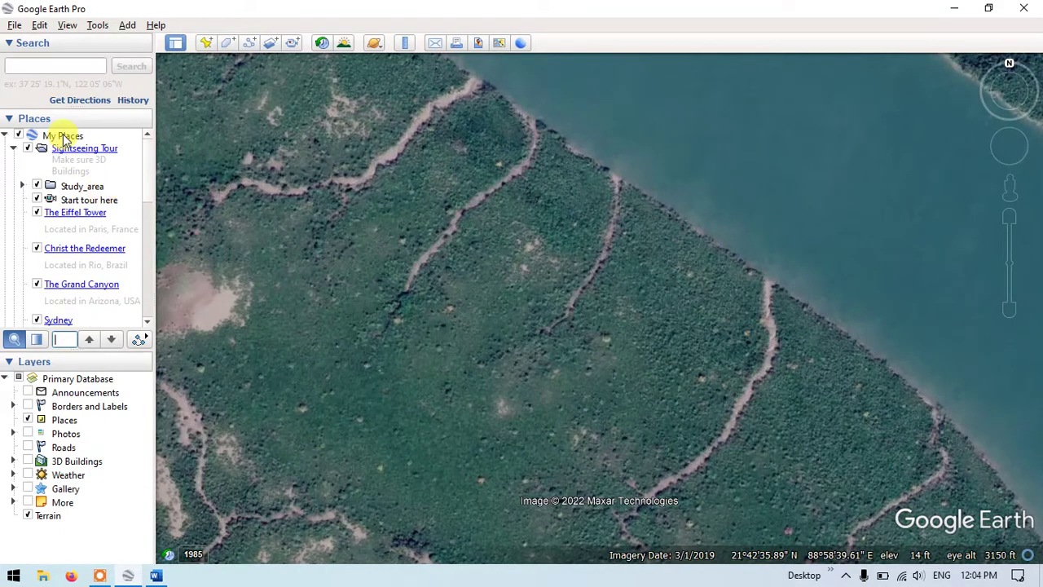
pyautogui.scroll(-6, 106, 203)
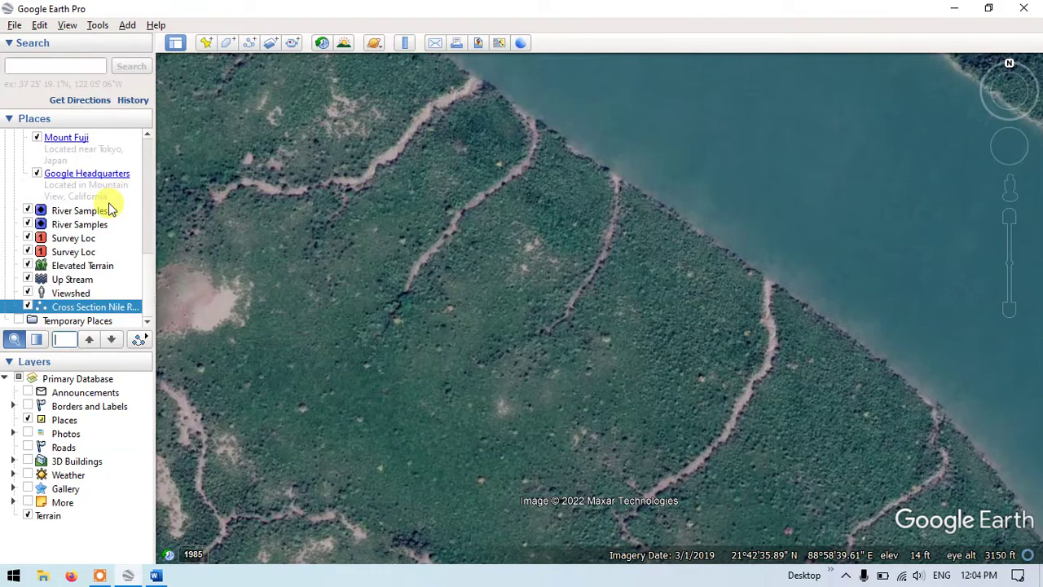
pyautogui.scroll(3, 83, 235)
pyautogui.scroll(-3, 82, 235)
pyautogui.scroll(6, 81, 235)
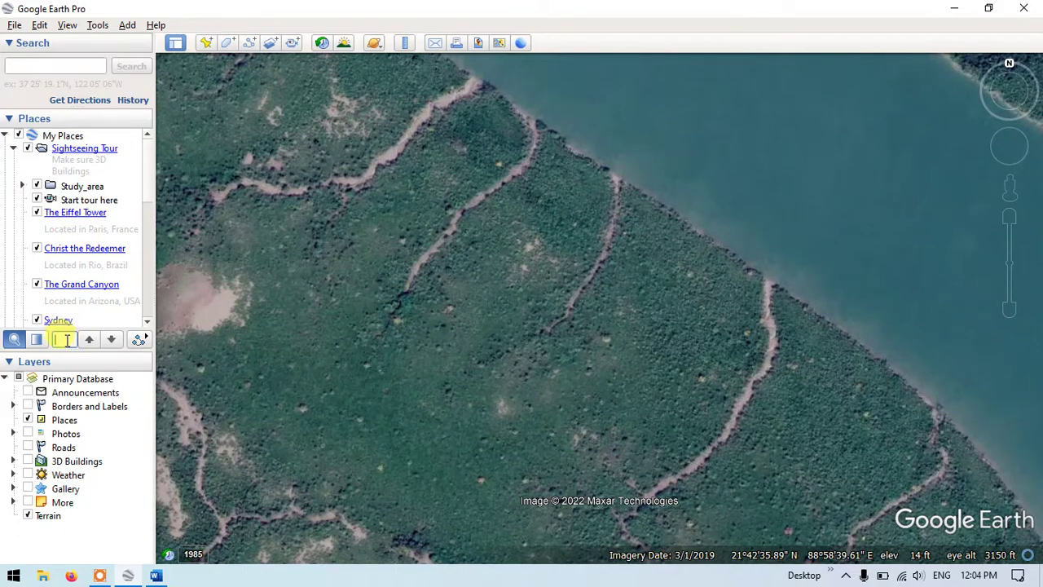
# Use Find on the saved places to locate entries matching "c", "sur" and "vie".
pyautogui.click(42, 26)
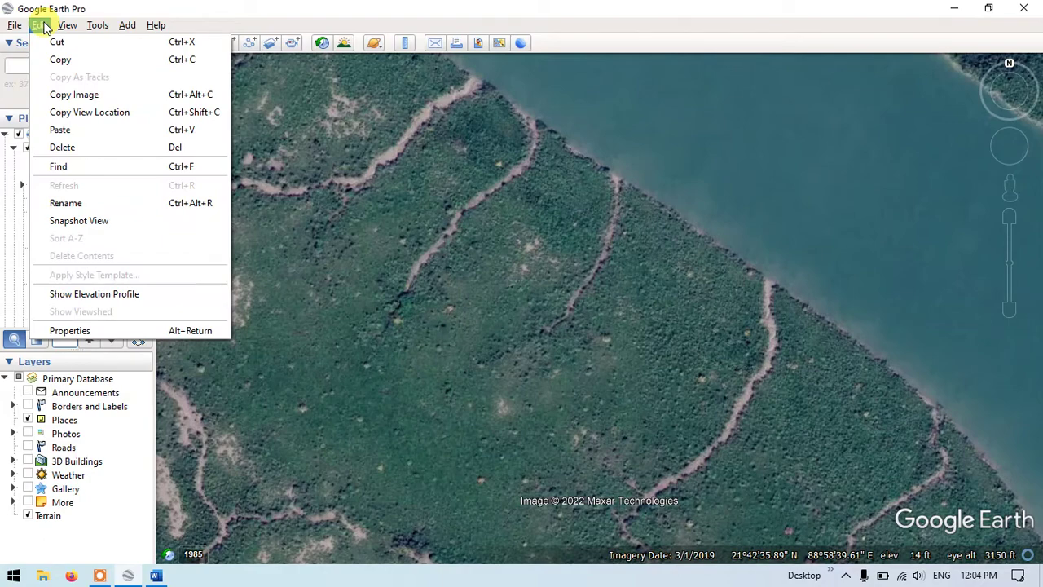
pyautogui.moveTo(65, 28)
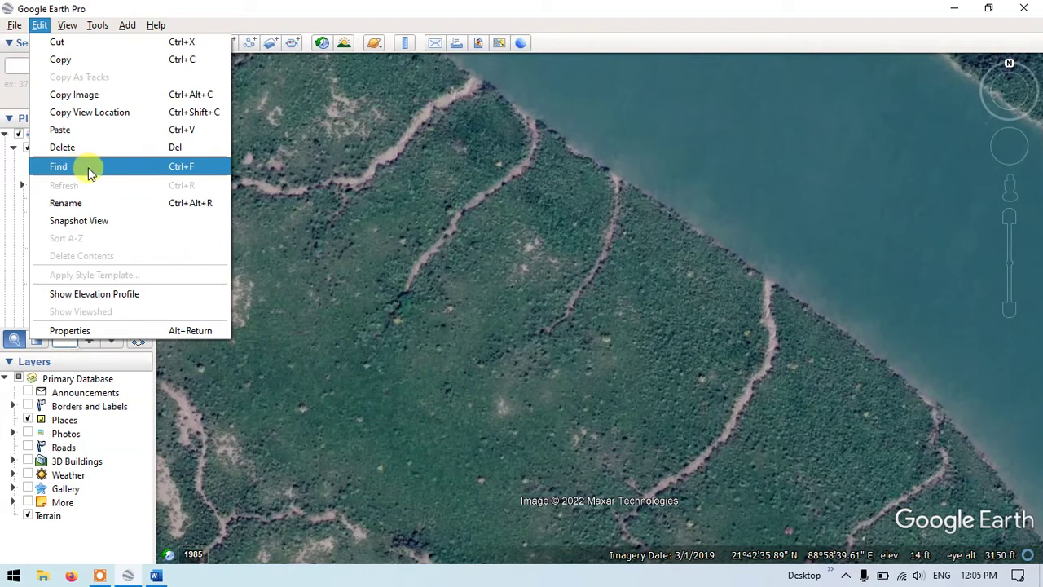
pyautogui.click(163, 168)
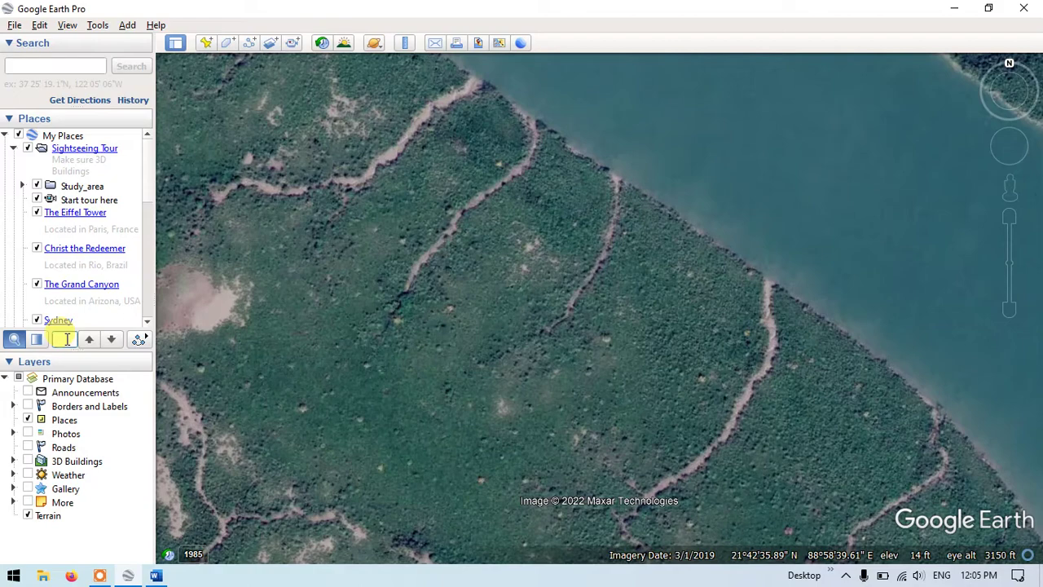
pyautogui.write('c')
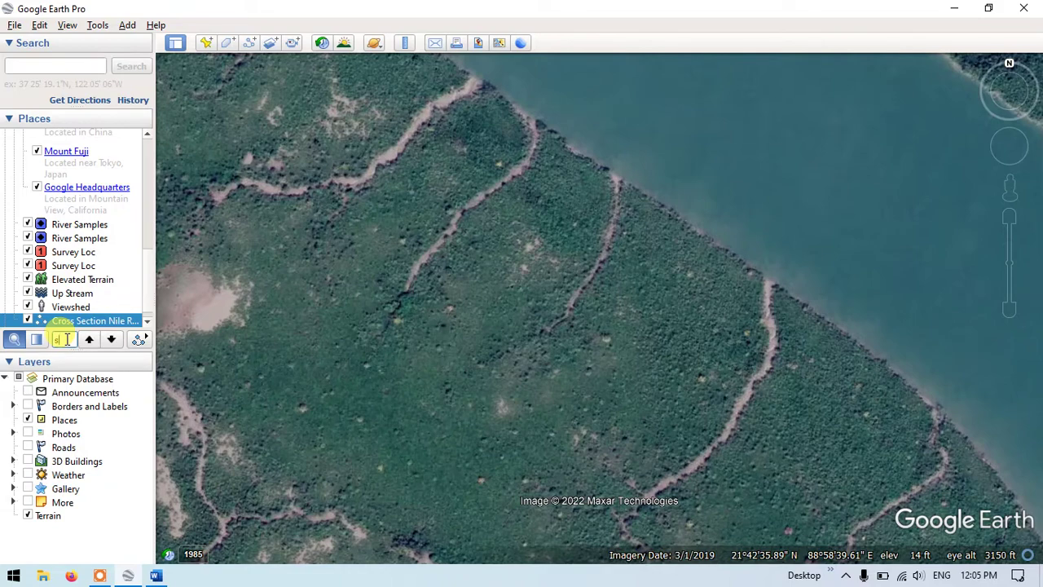
pyautogui.write('ur')
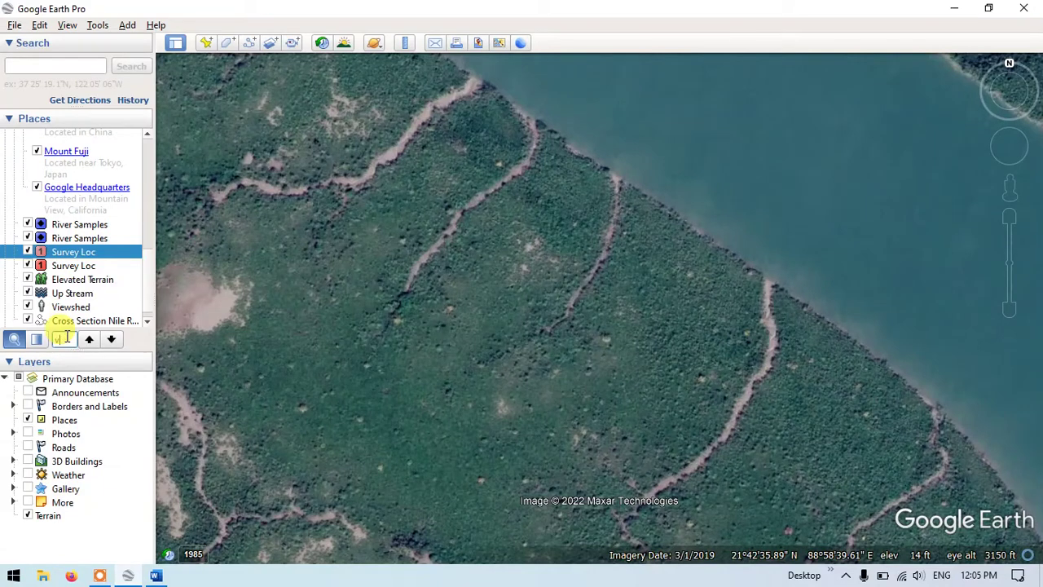
pyautogui.write('ie')
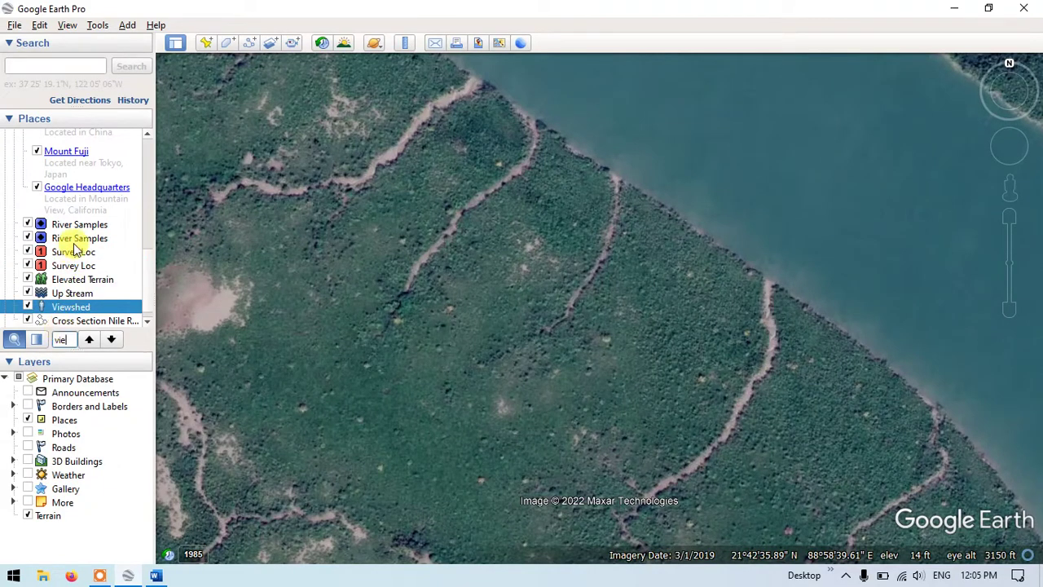
# Clear the find text, locate the Temporary Places folder with "te", and return to the start of the places list.
pyautogui.moveTo(71, 342); pyautogui.dragTo(50, 349)
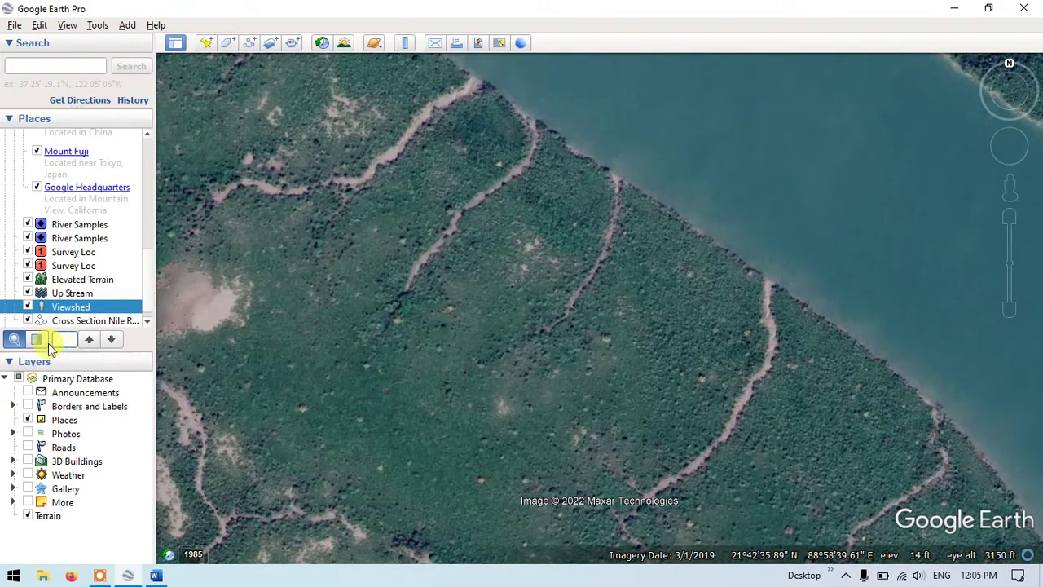
pyautogui.press('BackSpace')
pyautogui.scroll(-1, 49, 269)
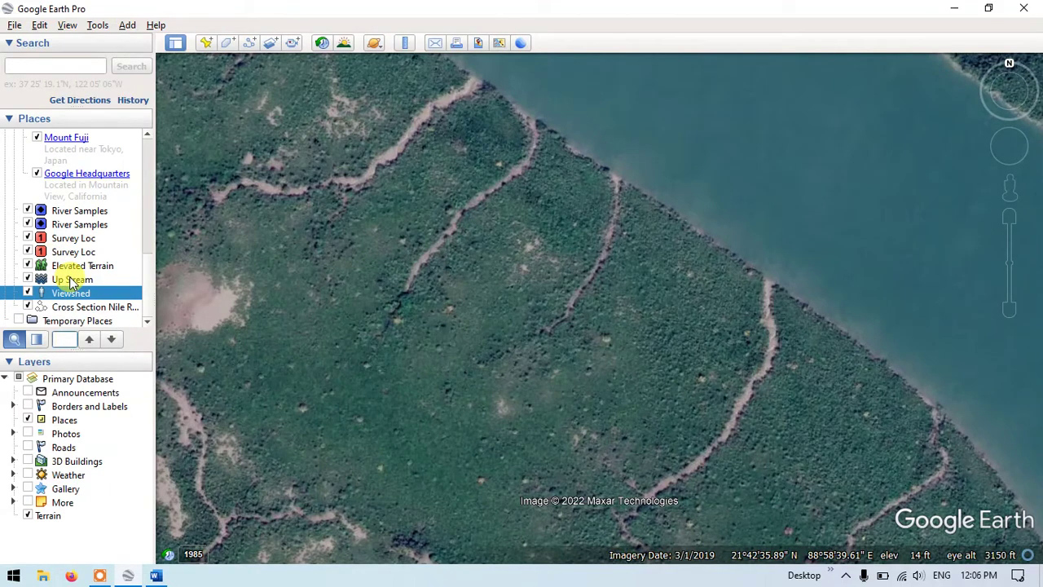
pyautogui.write('te')
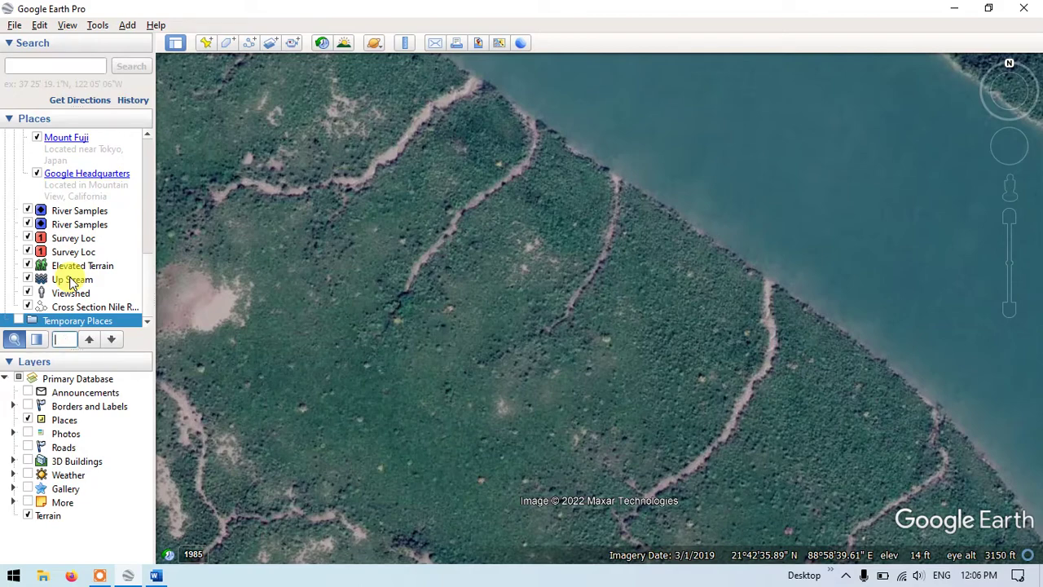
pyautogui.scroll(10, 70, 273)
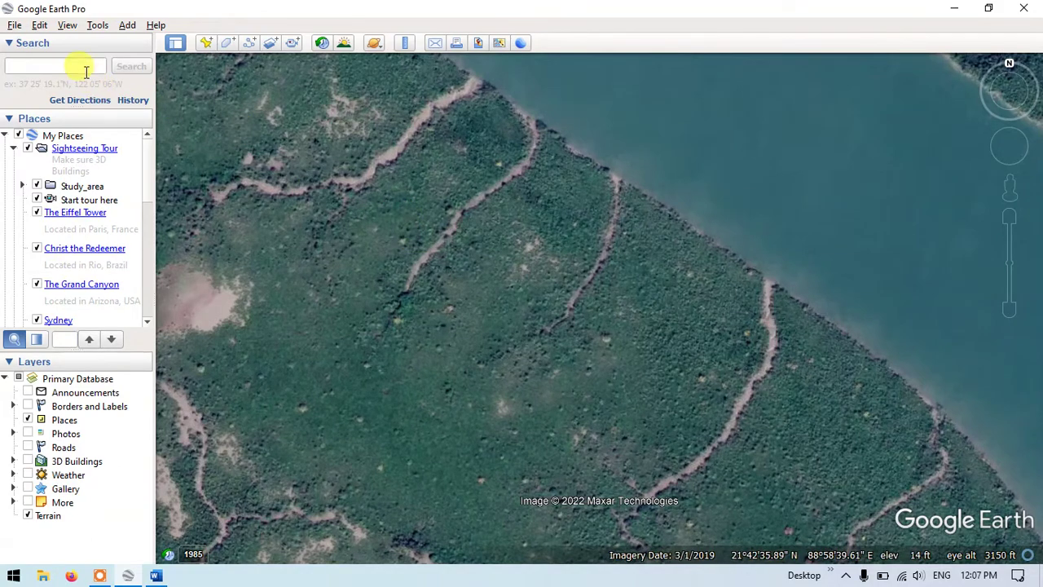
# Turn on historical imagery for the river area and set its date to 12/1985.
pyautogui.click(68, 27)
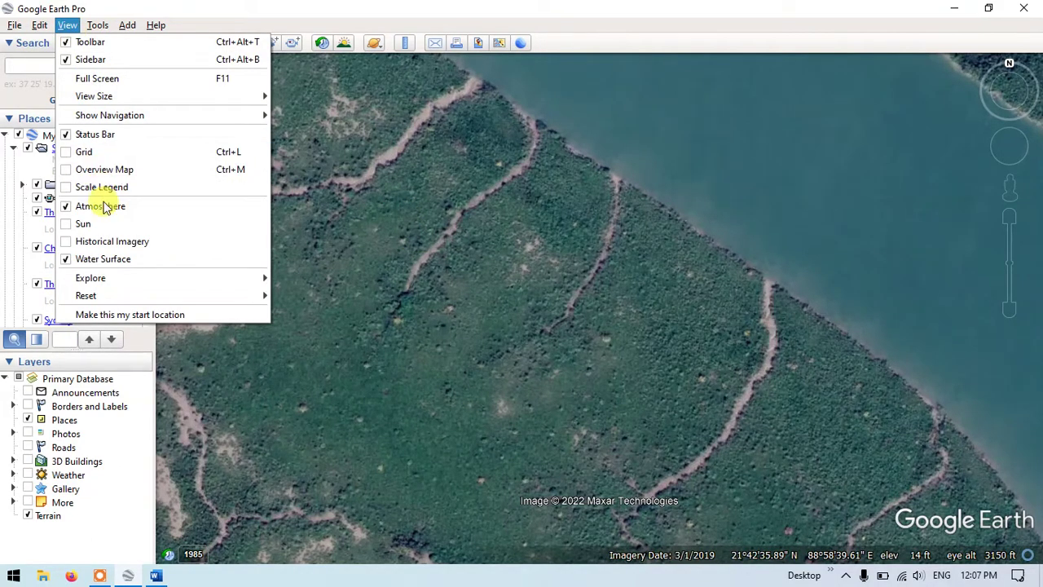
pyautogui.click(117, 243)
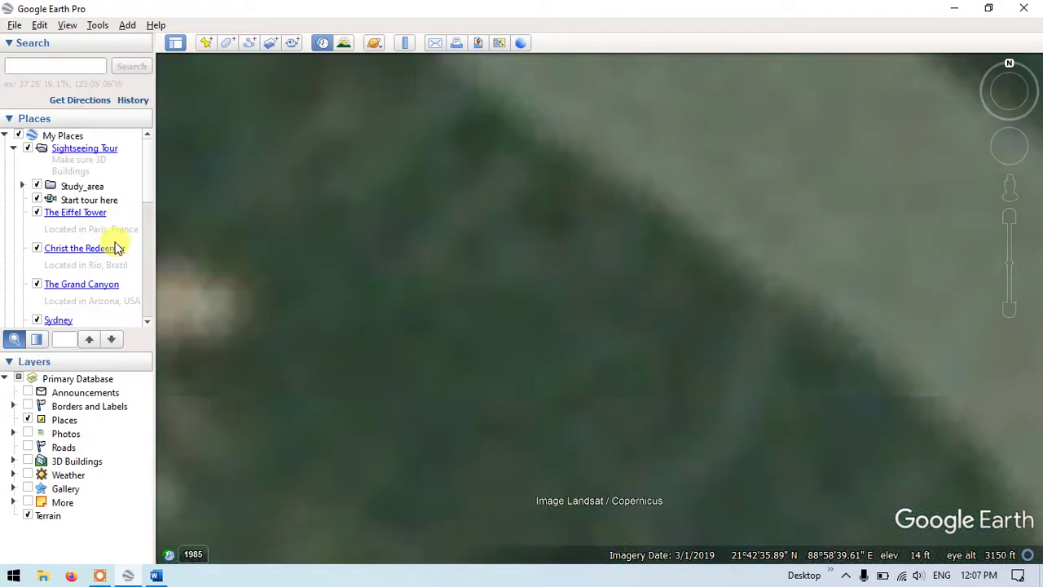
pyautogui.moveTo(381, 95); pyautogui.dragTo(186, 110)
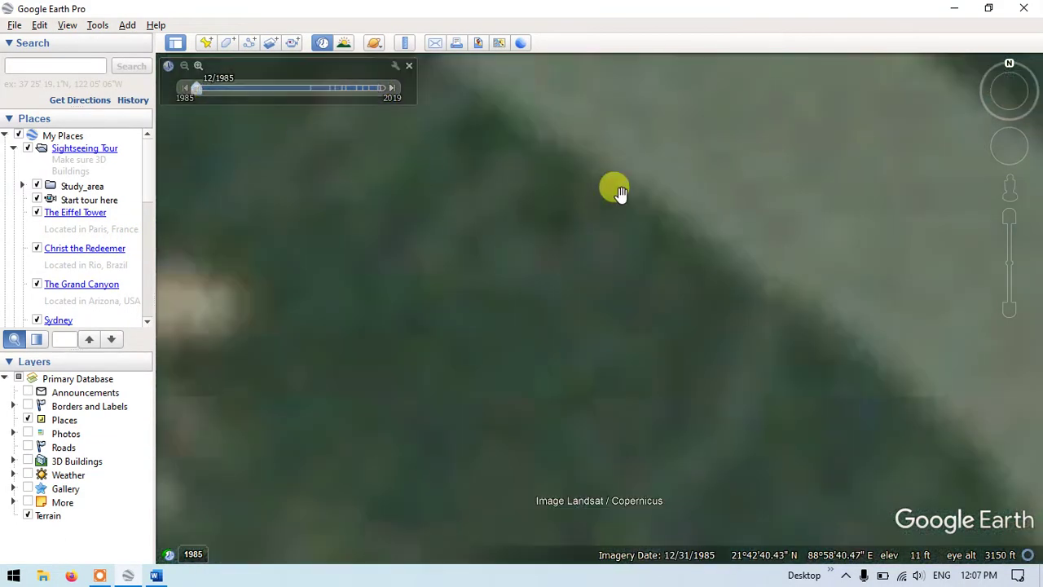
pyautogui.scroll(-3, 621, 194)
pyautogui.scroll(-5, 621, 194)
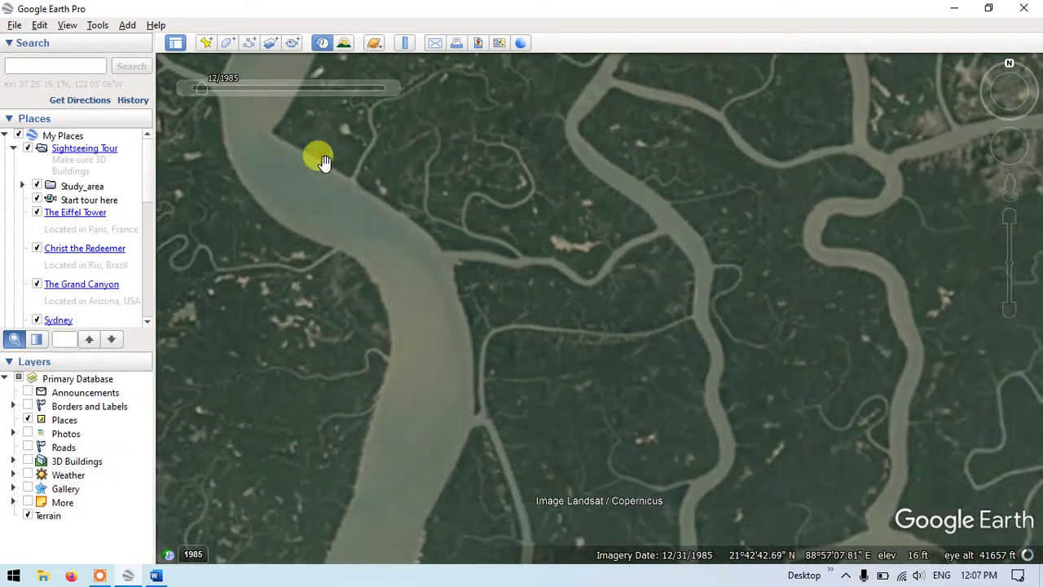
# Search for Washington D.C., DC, USA and fly to it.
pyautogui.click(38, 64)
pyautogui.write('washi')
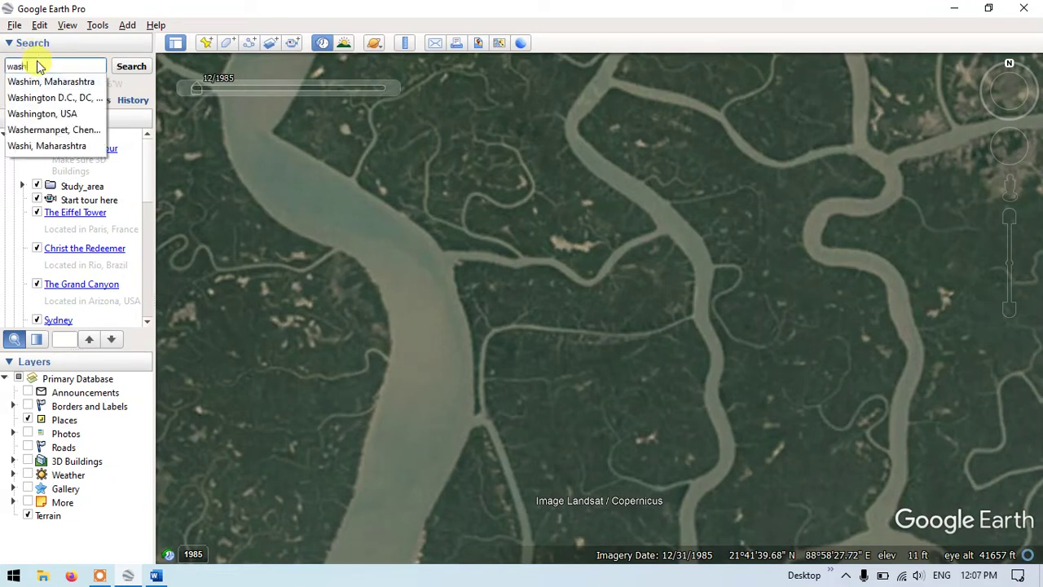
pyautogui.click(49, 98)
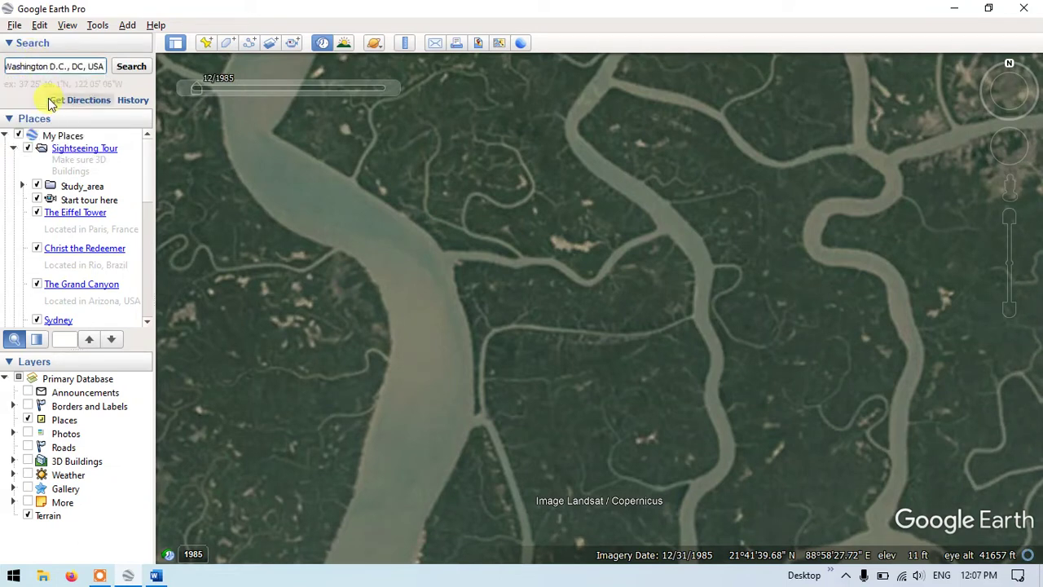
pyautogui.moveTo(203, 93)
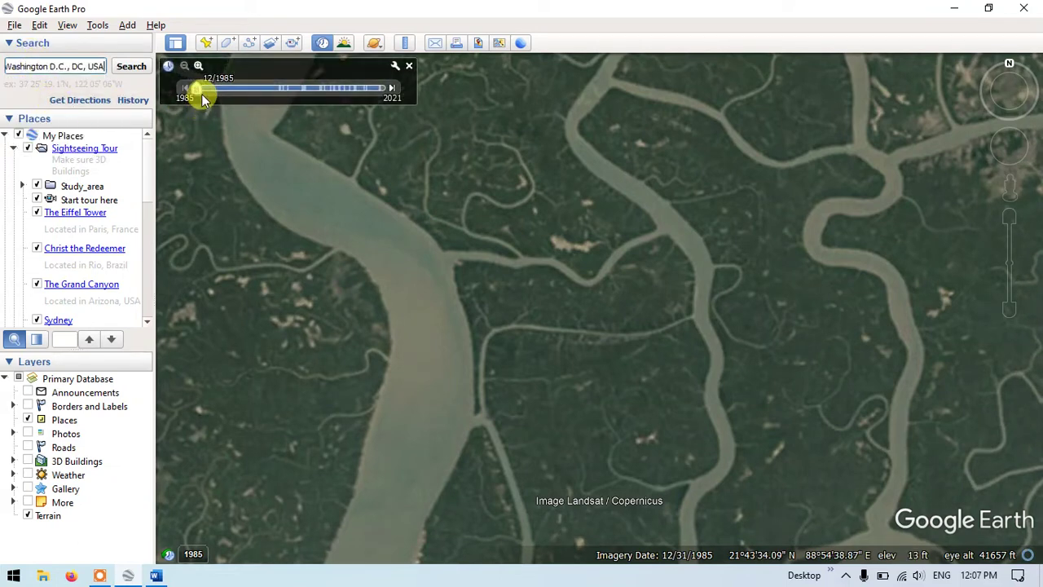
pyautogui.click(121, 69)
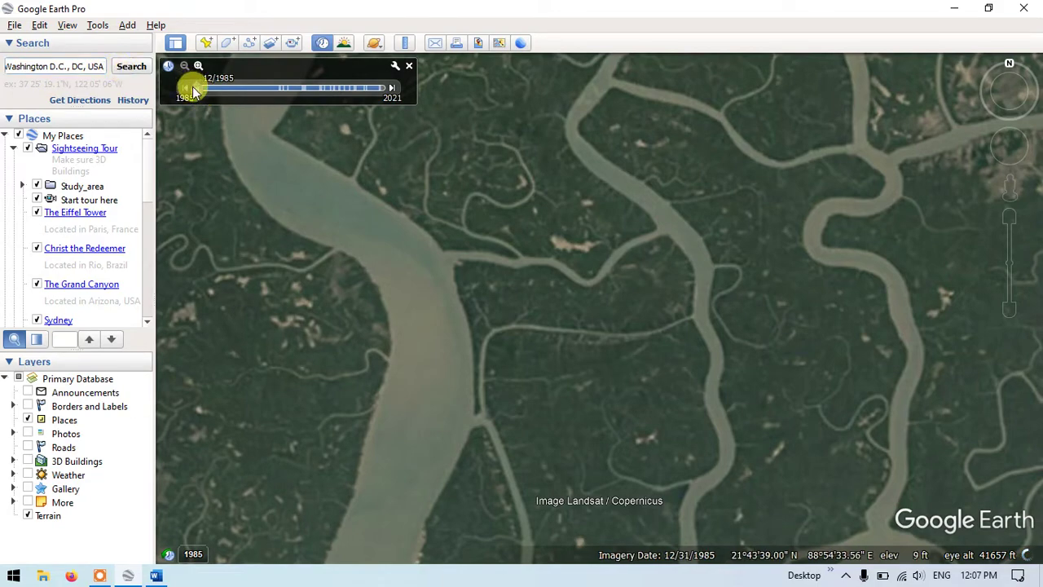
# Advance the historical imagery date to 12/2020 and turn historical imagery off.
pyautogui.moveTo(192, 87); pyautogui.dragTo(368, 106)
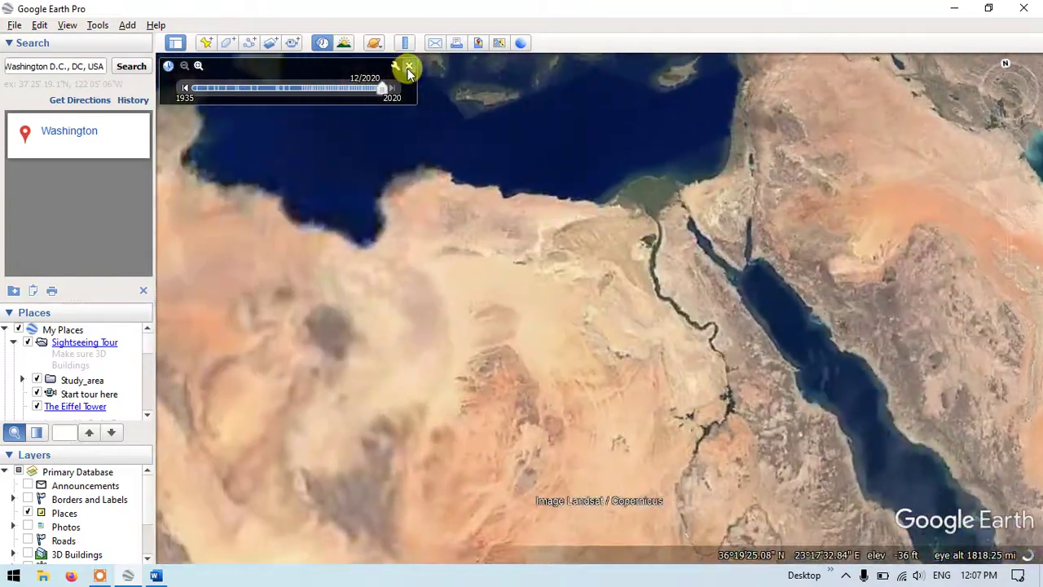
pyautogui.click(409, 67)
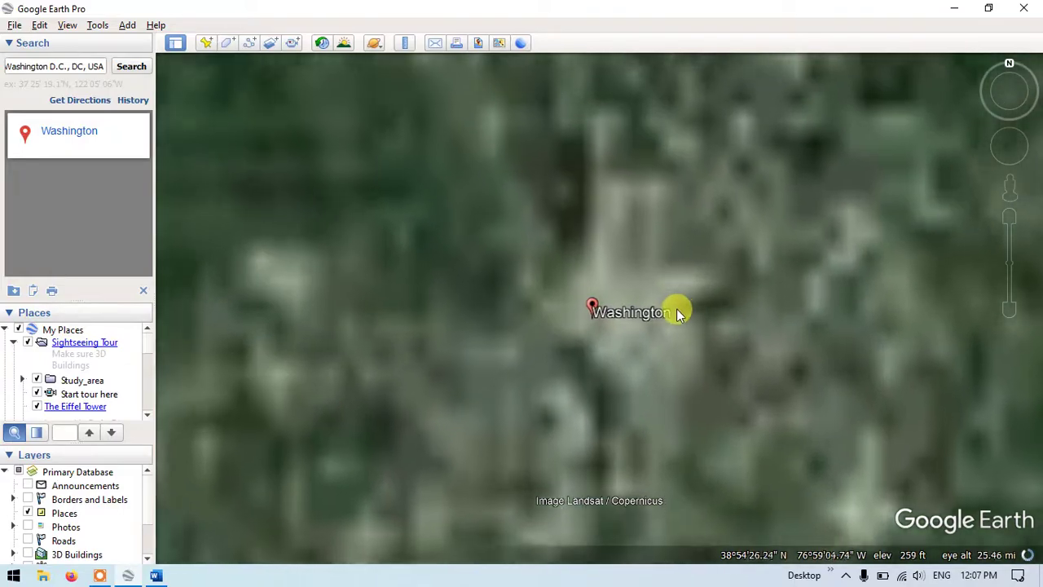
# Turn on historical imagery for central Washington, set its date to 3/1949 and examine the area around the National Mall.
pyautogui.scroll(5, 689, 375)
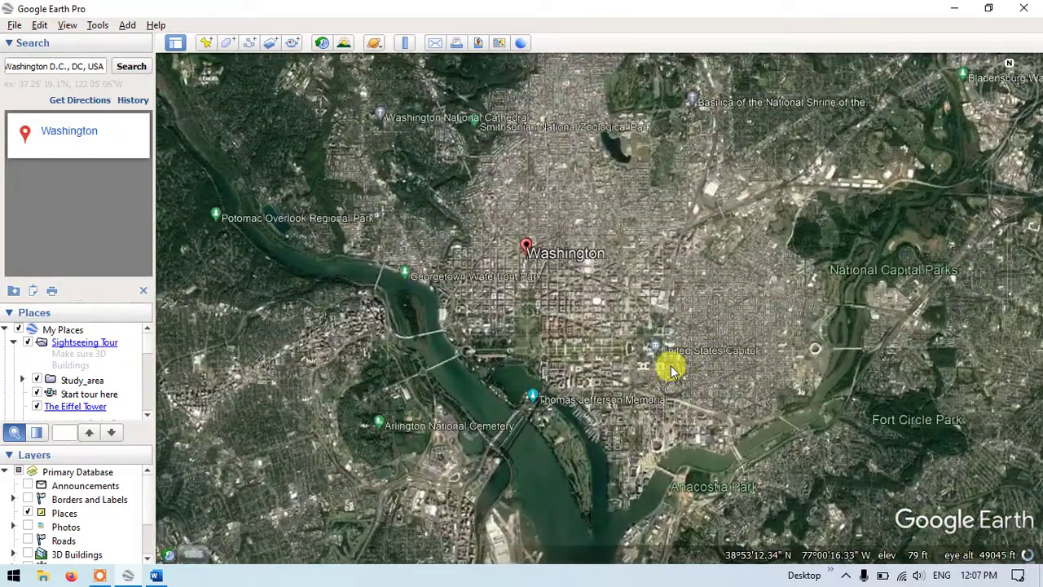
pyautogui.scroll(2, 625, 301)
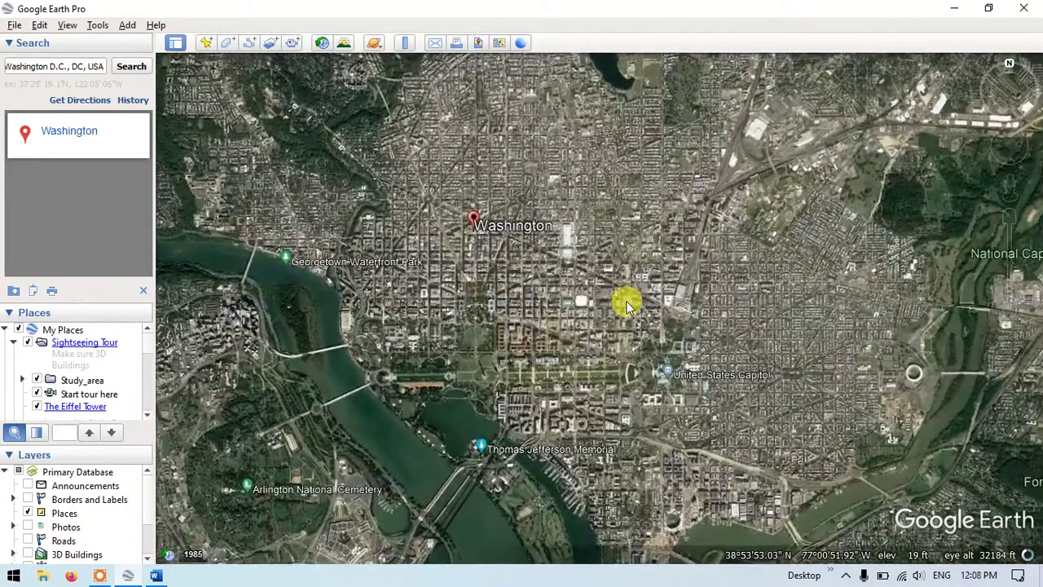
pyautogui.click(67, 25)
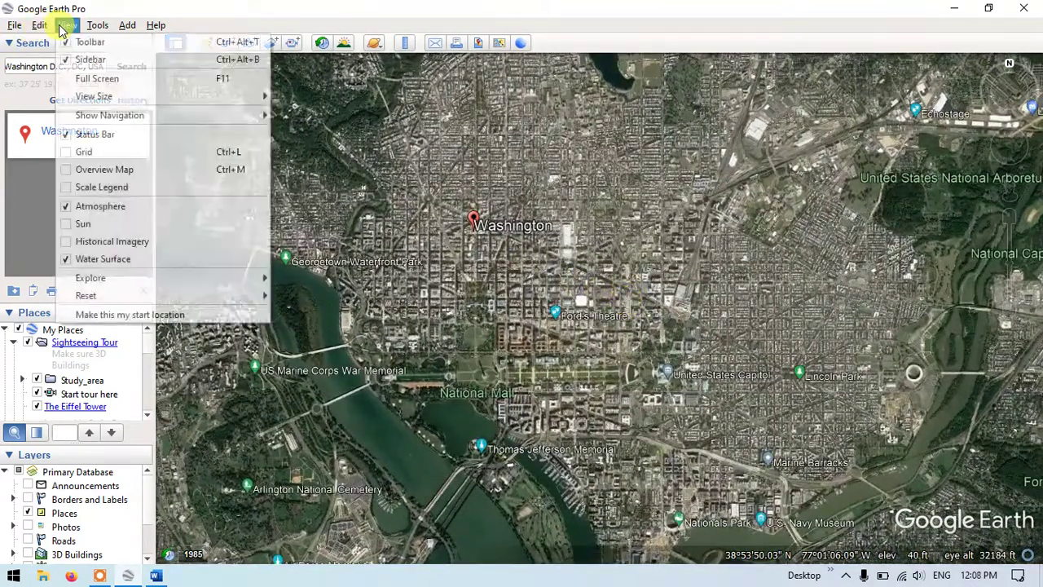
pyautogui.click(85, 241)
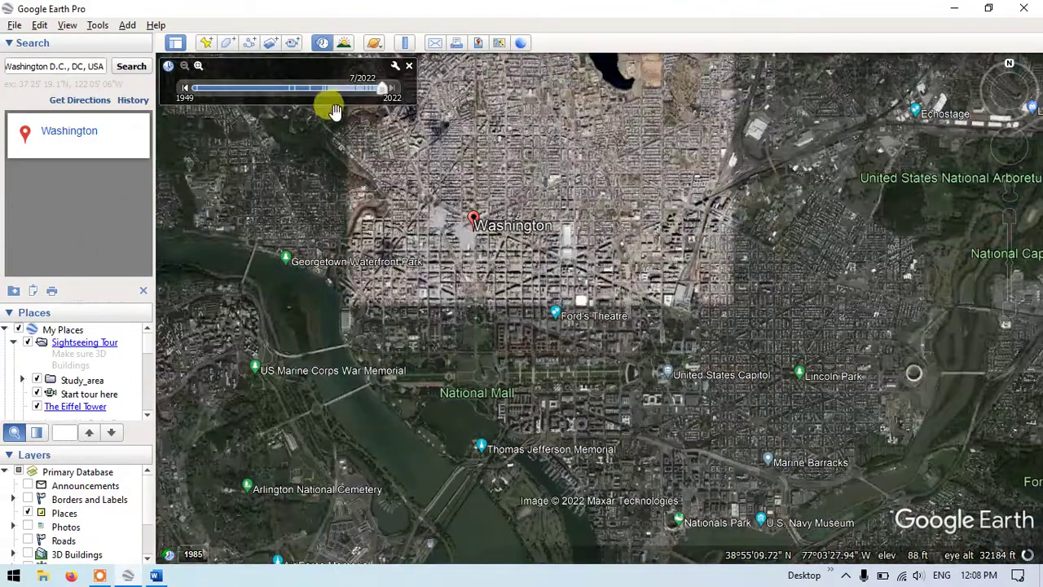
pyautogui.moveTo(377, 92); pyautogui.dragTo(193, 109)
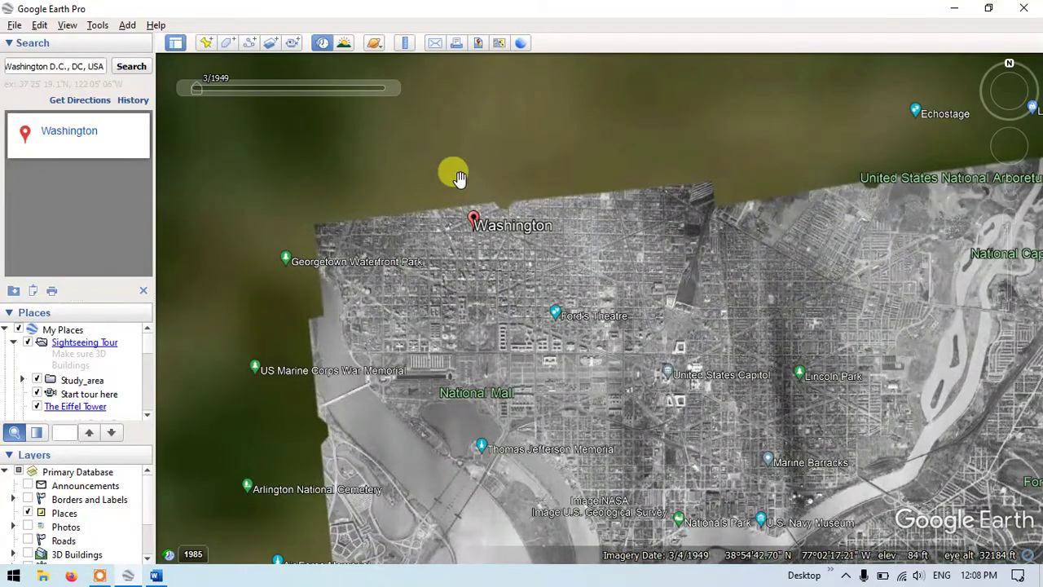
pyautogui.scroll(3, 549, 355)
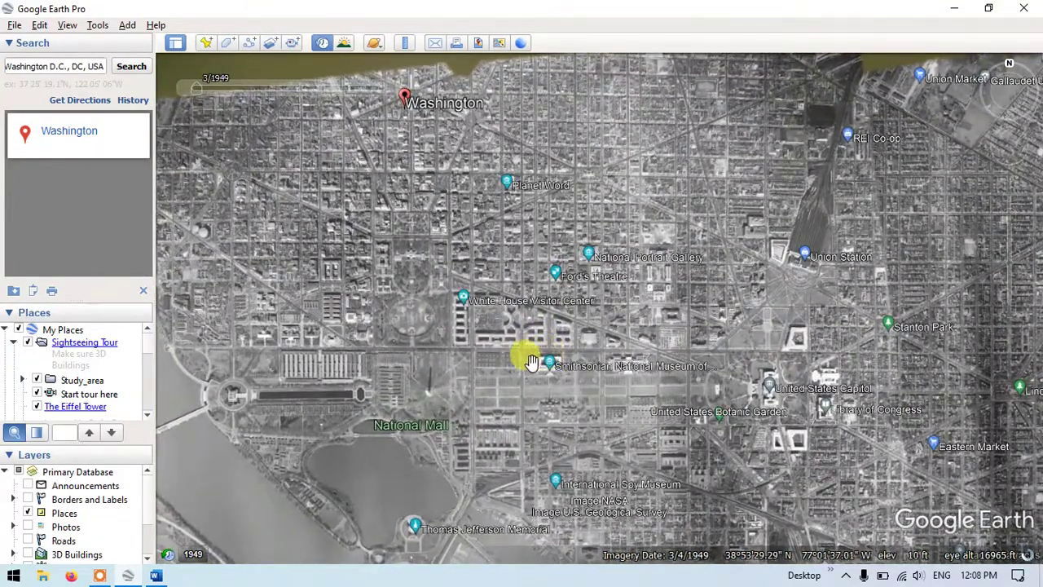
pyautogui.moveTo(517, 366); pyautogui.dragTo(517, 332)
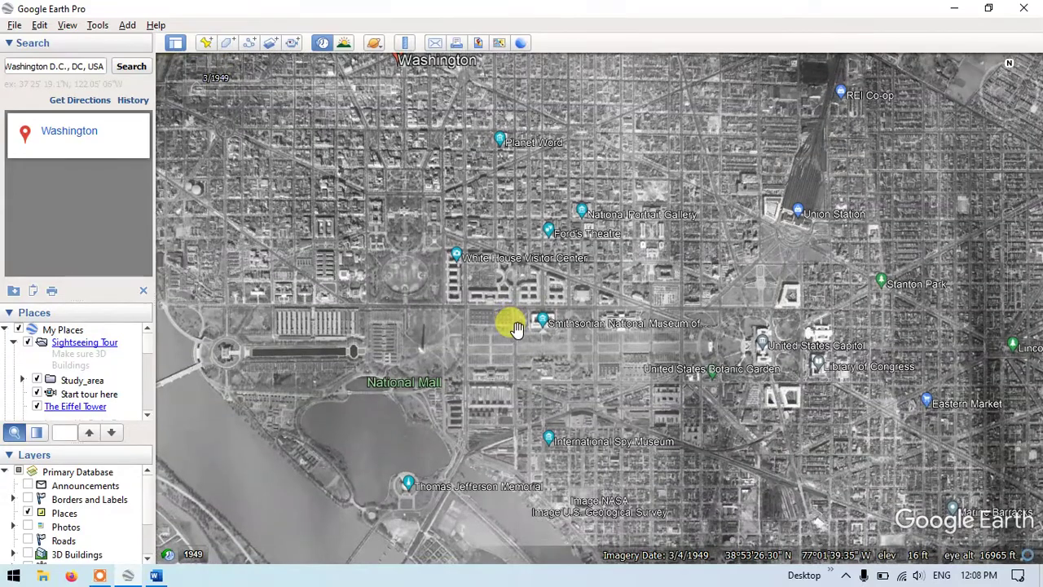
# Review the full extent of the 3/1949 Washington imagery and turn historical imagery off.
pyautogui.scroll(-2, 513, 326)
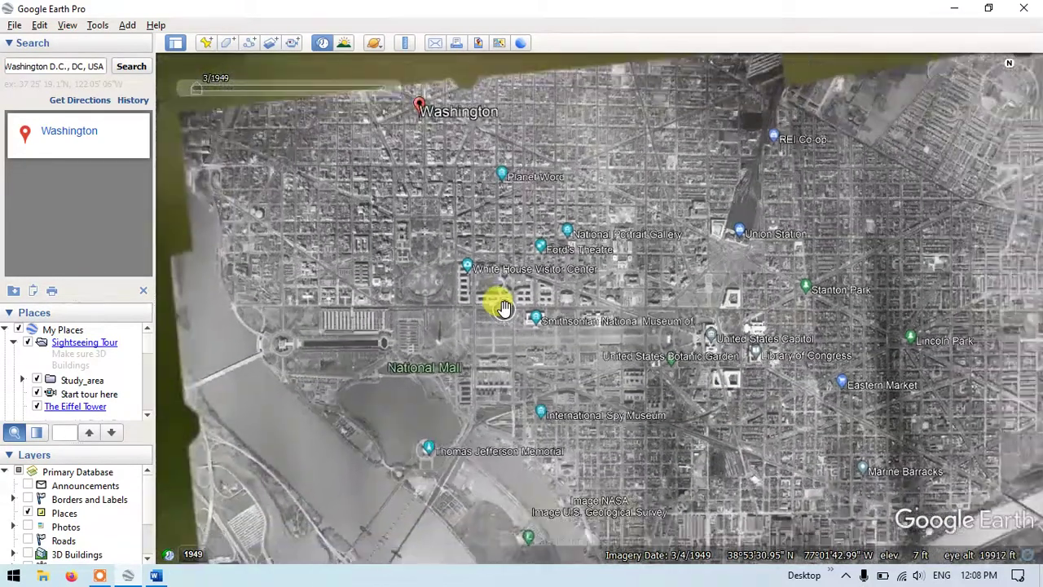
pyautogui.scroll(-2, 503, 308)
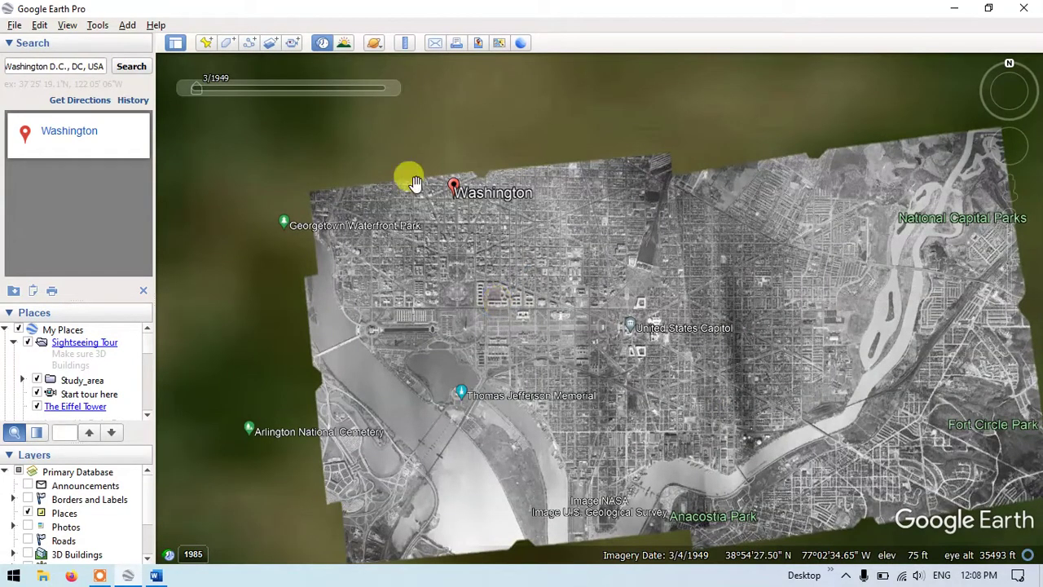
pyautogui.click(323, 45)
pyautogui.click(324, 45)
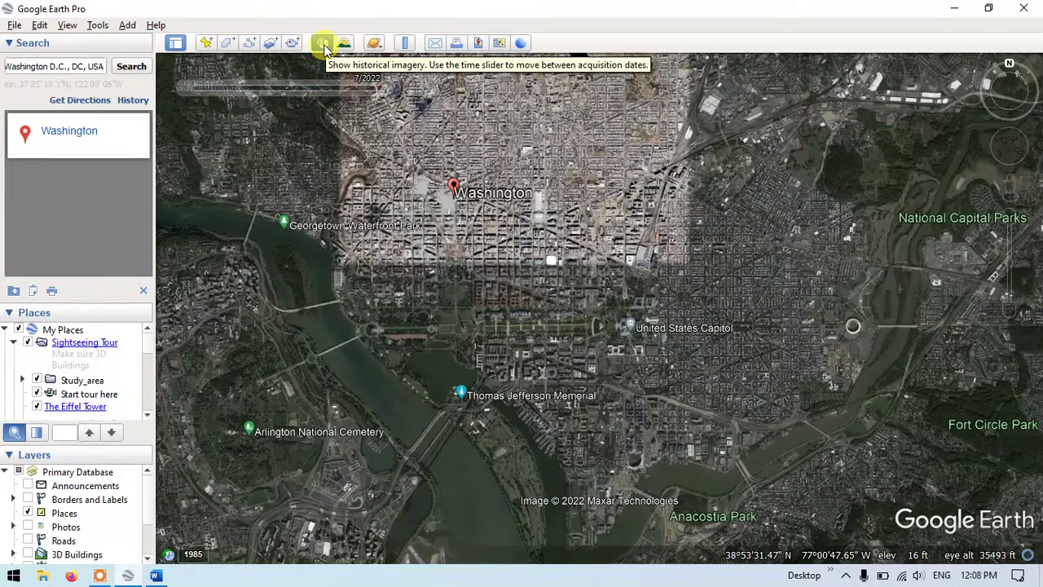
pyautogui.click(324, 45)
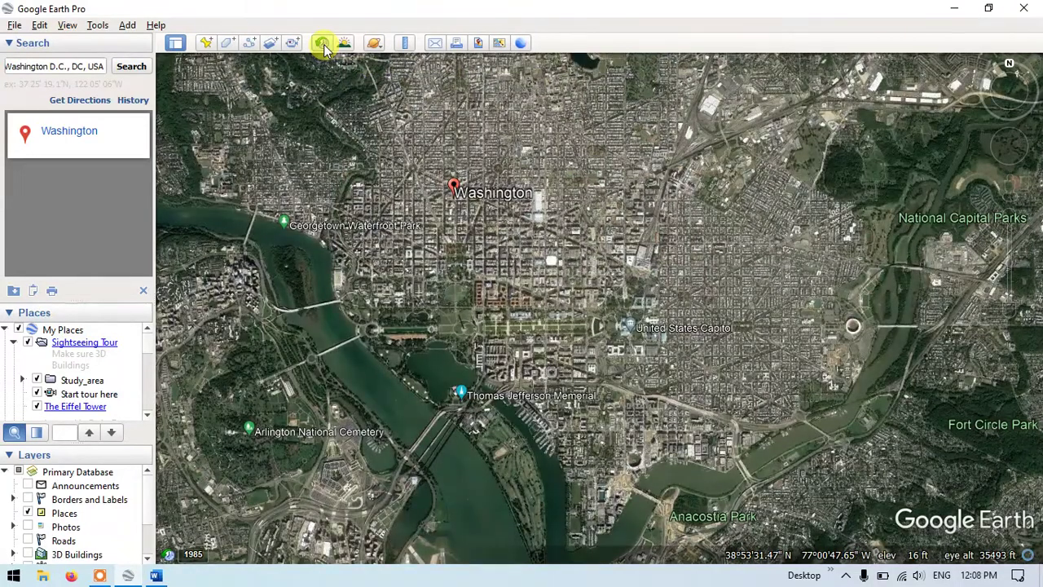
# Measure a straight ruler line along the diagonal street from the junction near Dunkin' southeast past DCity Smokehouse.
pyautogui.click(405, 45)
pyautogui.scroll(3, 501, 132)
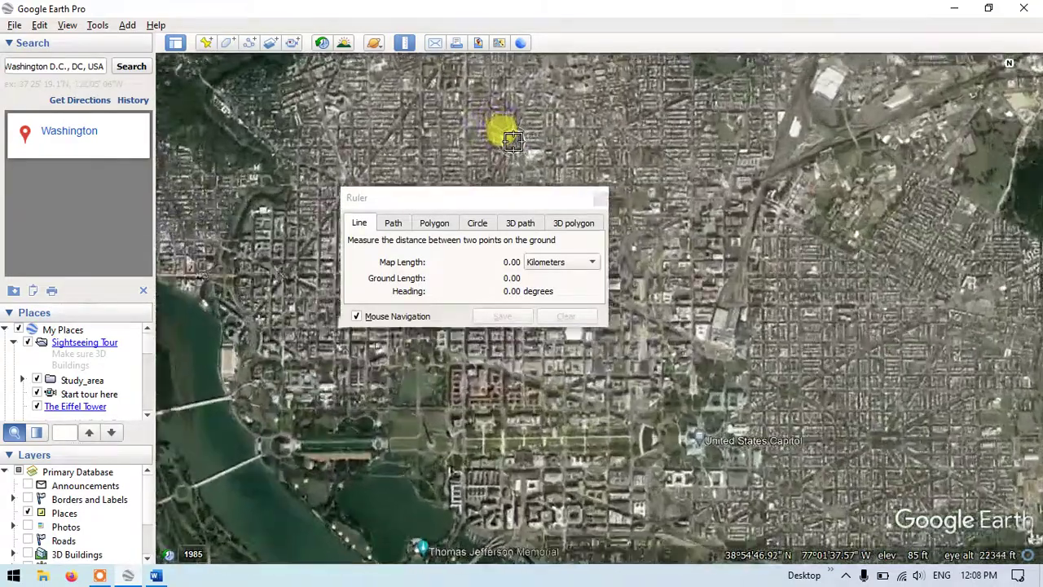
pyautogui.scroll(3, 630, 106)
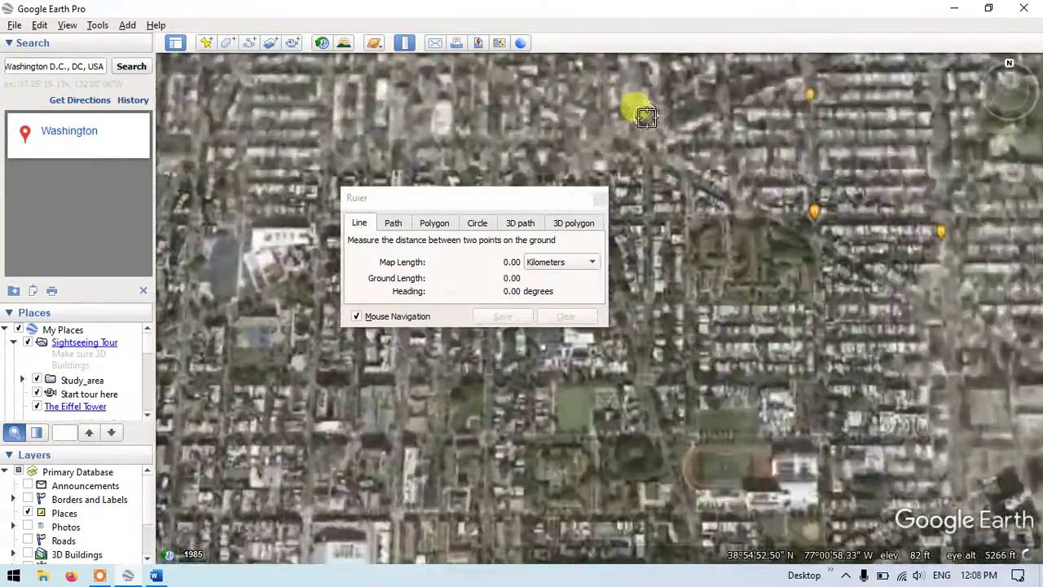
pyautogui.scroll(3, 647, 141)
pyautogui.scroll(2, 666, 149)
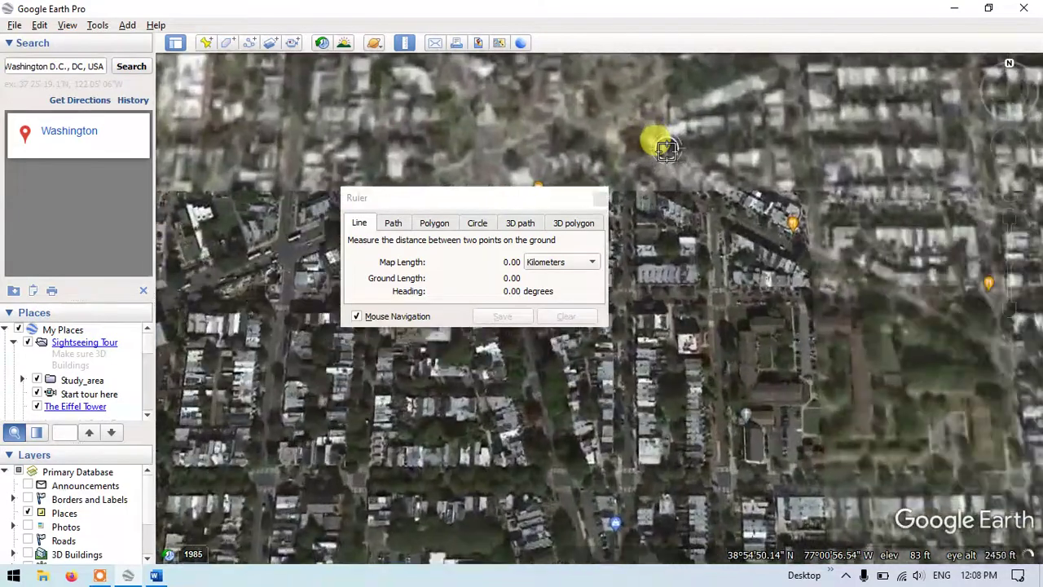
pyautogui.moveTo(492, 207); pyautogui.dragTo(400, 173)
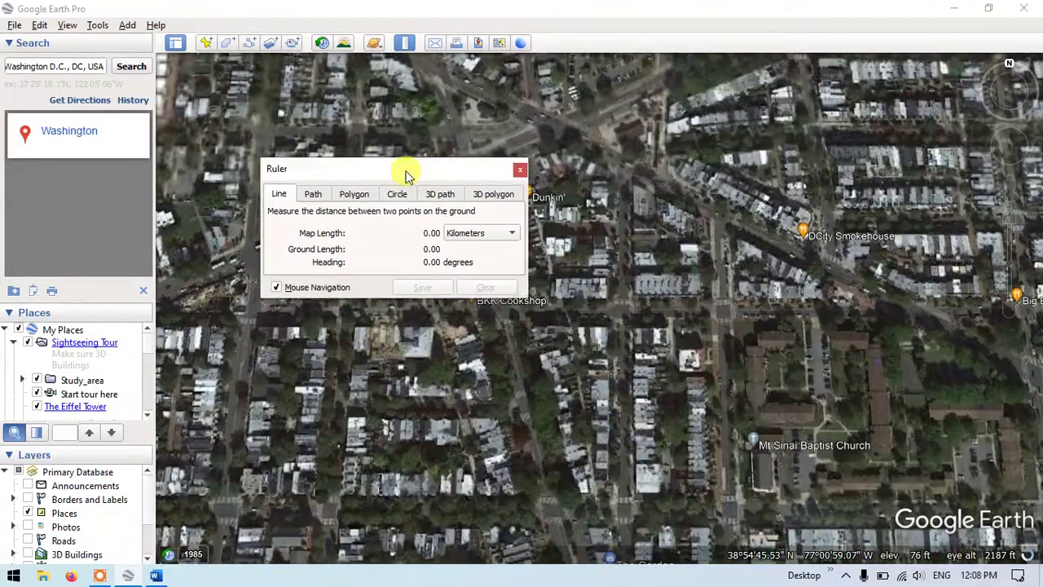
pyautogui.click(559, 127)
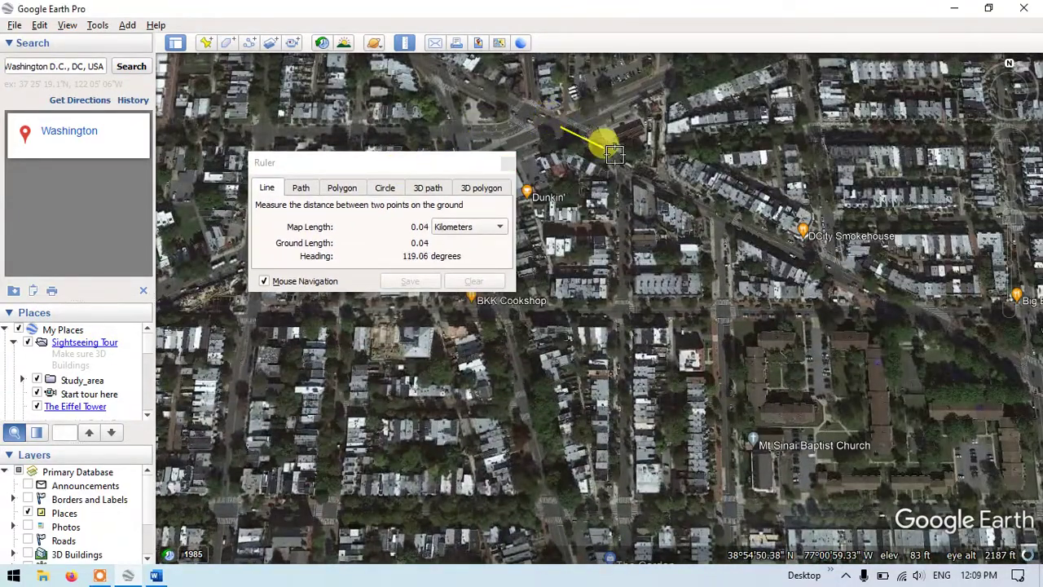
pyautogui.click(872, 290)
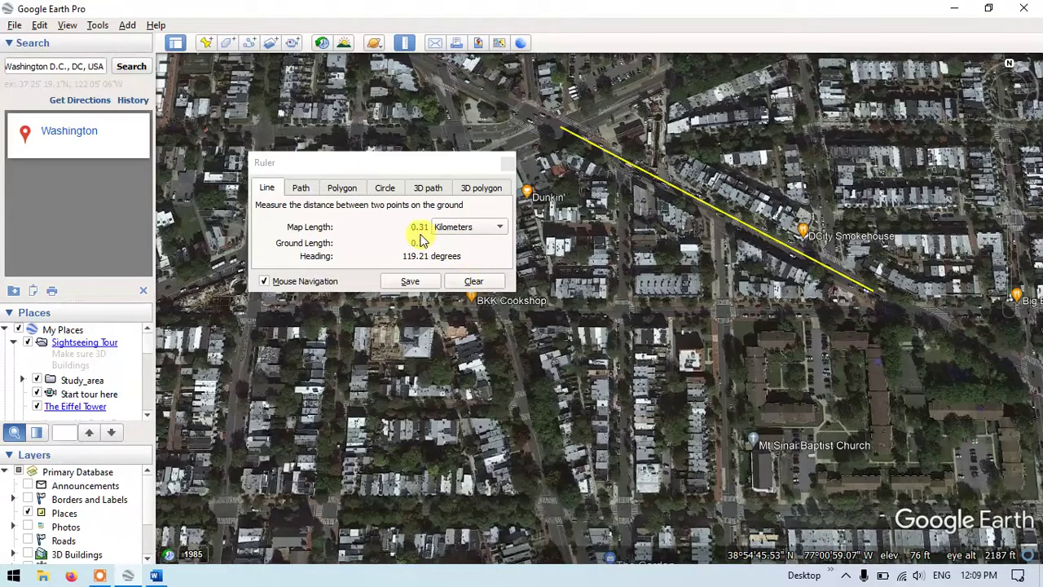
# Clear the measured street line and close the ruler.
pyautogui.click(476, 281)
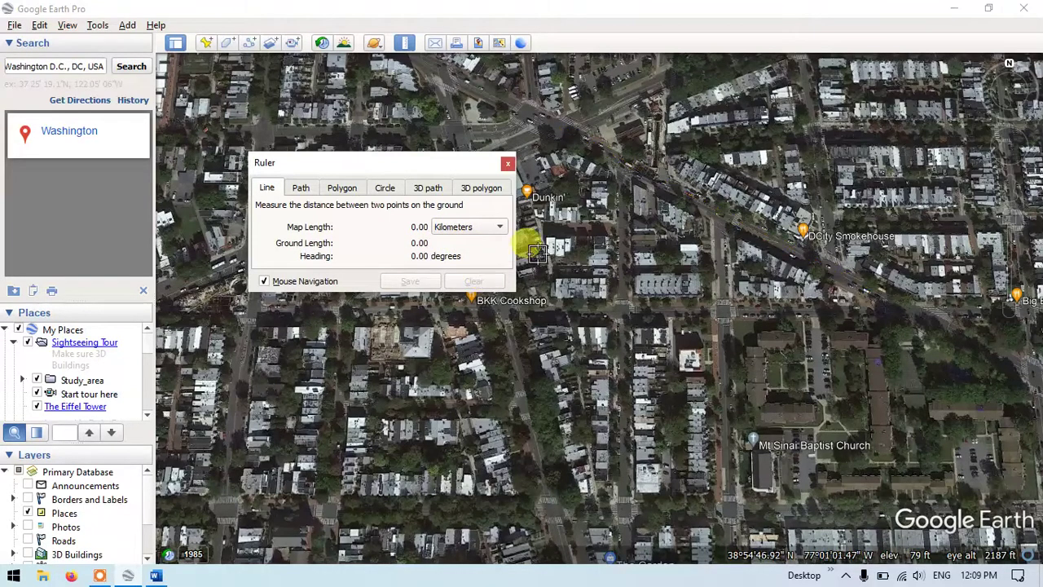
pyautogui.click(508, 165)
pyautogui.scroll(-4, 577, 214)
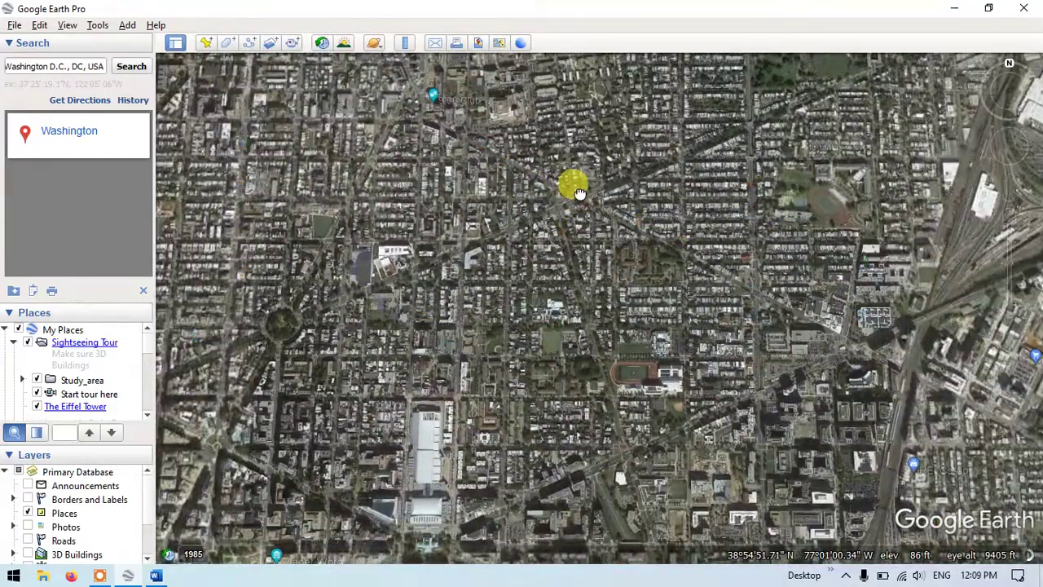
pyautogui.moveTo(578, 192); pyautogui.dragTo(573, 292)
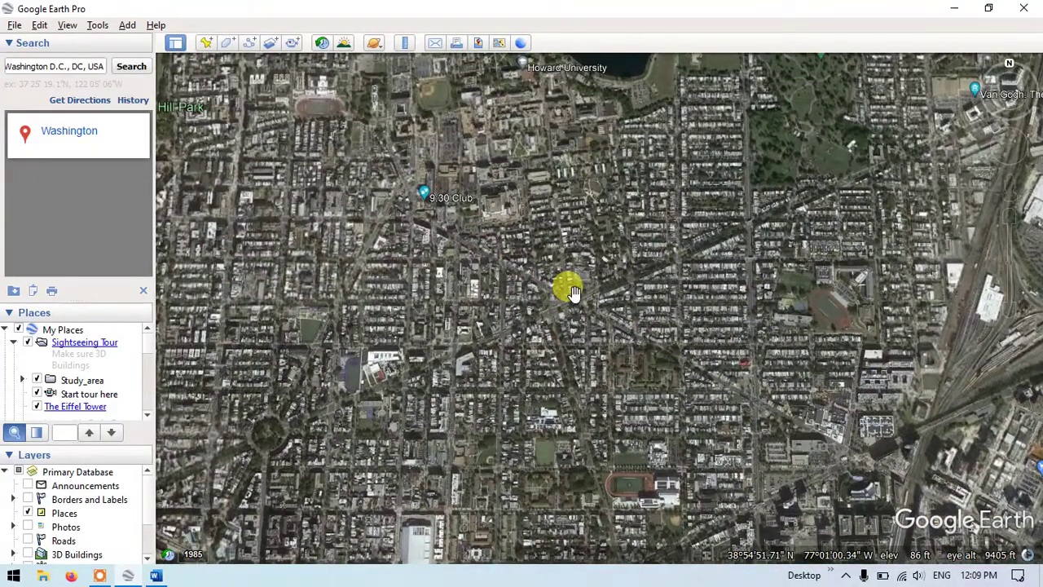